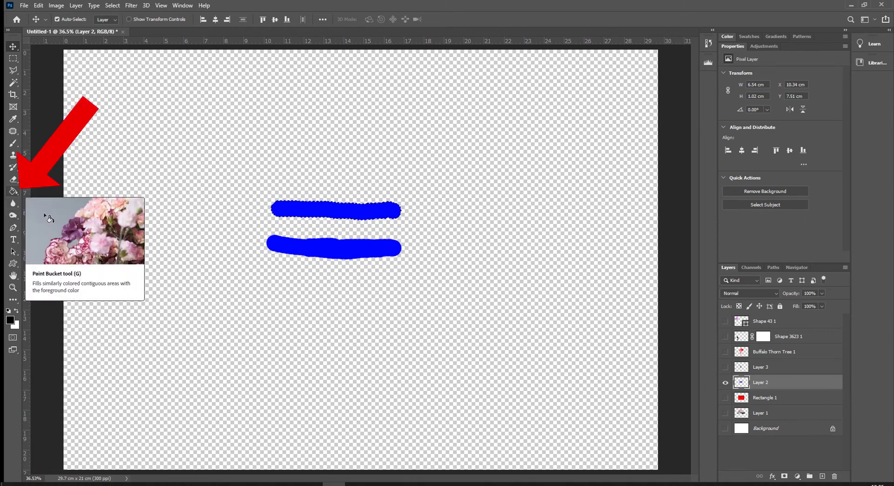
Fill the selected upper blue stroke on Layer 2 with pure red (ff0000) using the Paint Bucket
left_click(13, 191)
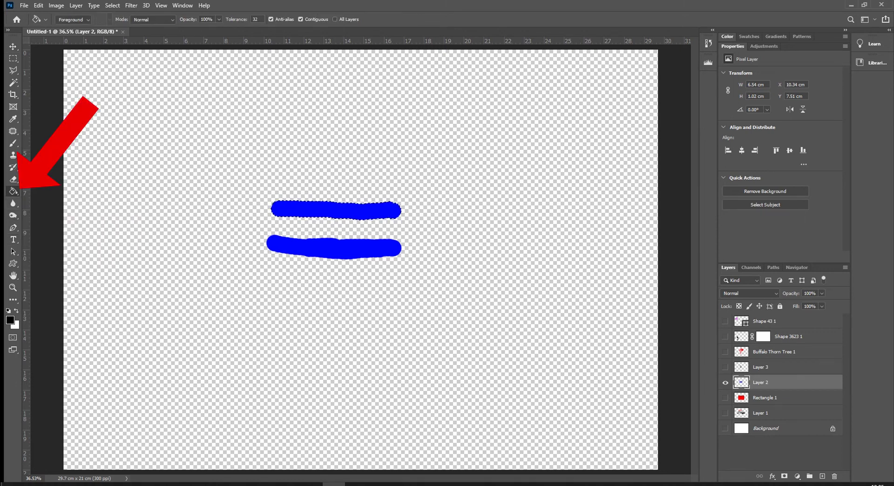
left_click(10, 320)
left_click(393, 118)
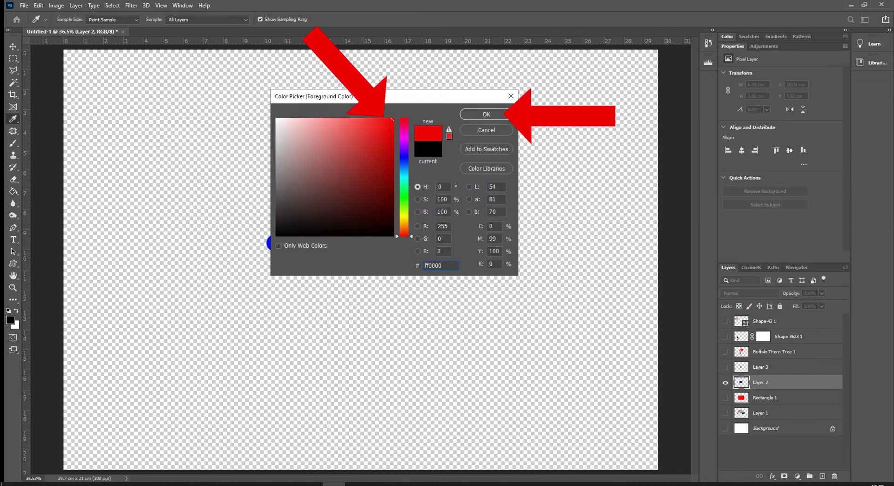
left_click(487, 114)
left_click(289, 210)
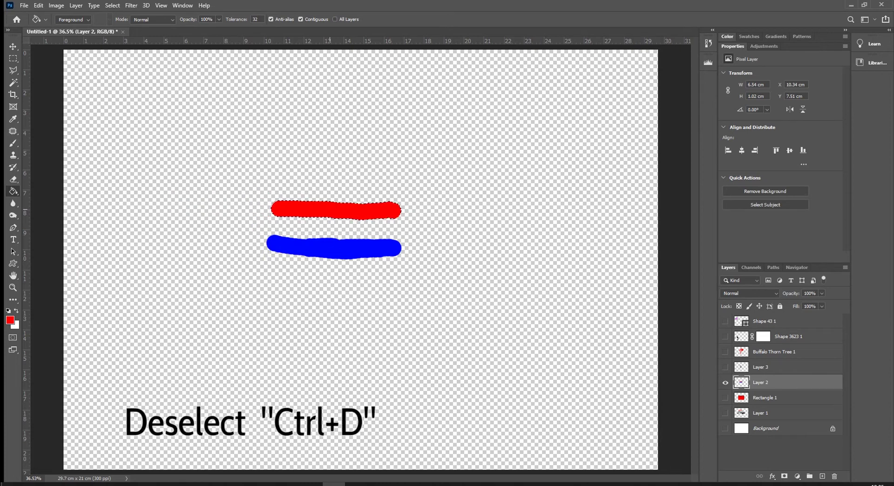
Try filling the transparent canvas with red without an active selection, and undo both the fill and the deselection
key("ctrl+d")
left_click(521, 230)
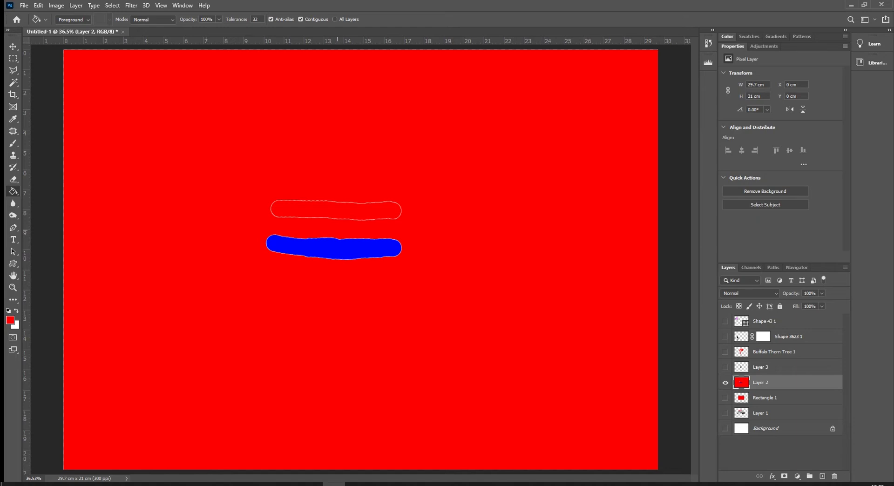
key("ctrl+z")
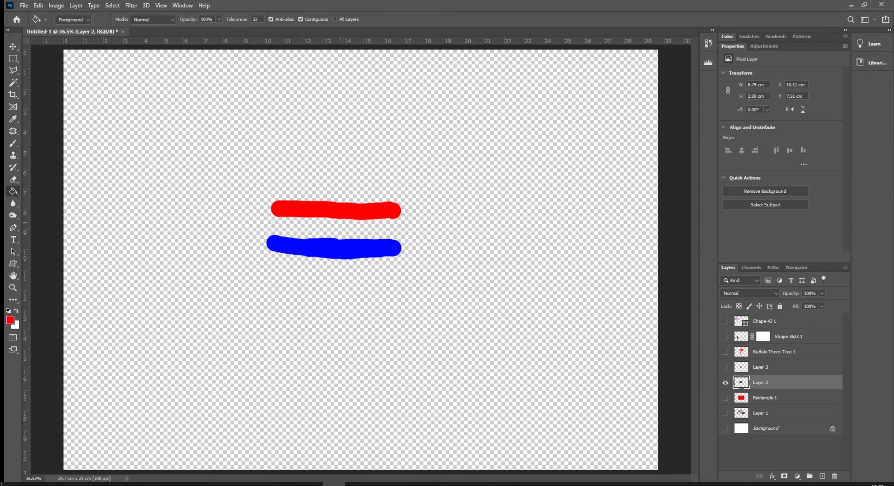
key("ctrl+z")
Reset the colors to default, brush a black band across the selected red stroke, and fill its remaining red parts with black
scroll(375, 223, "up", 5)
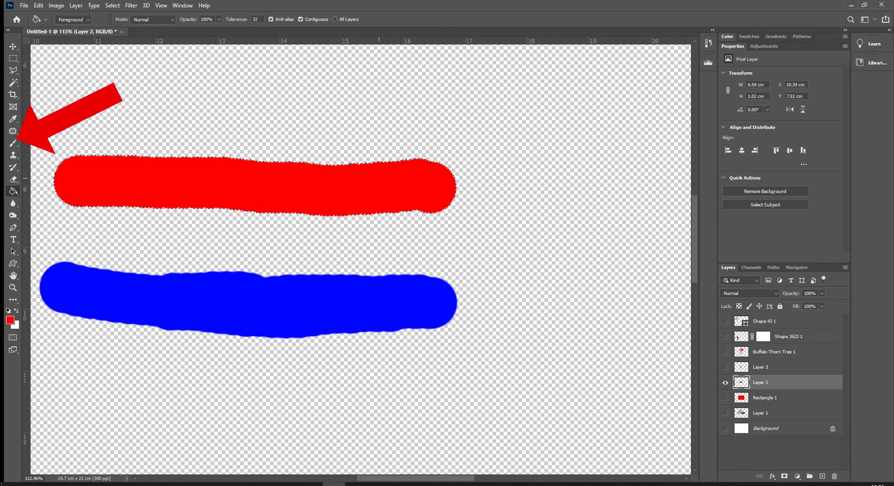
key("b")
left_click(70, 184)
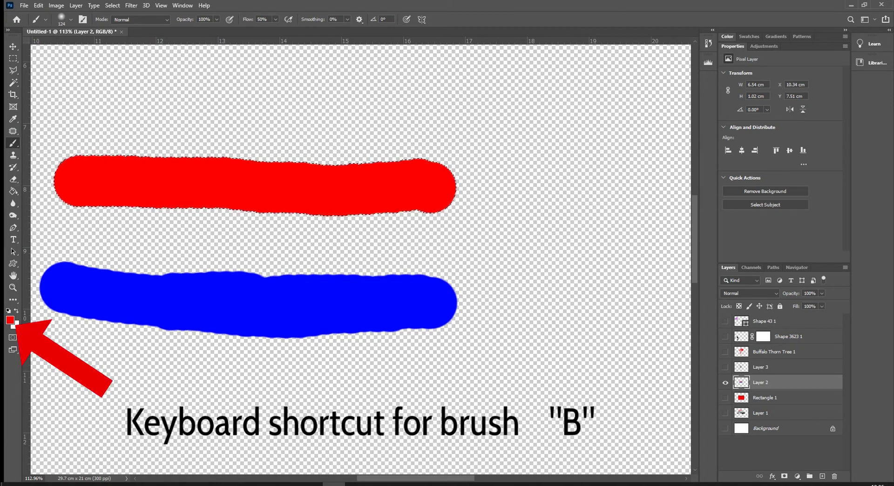
key("d")
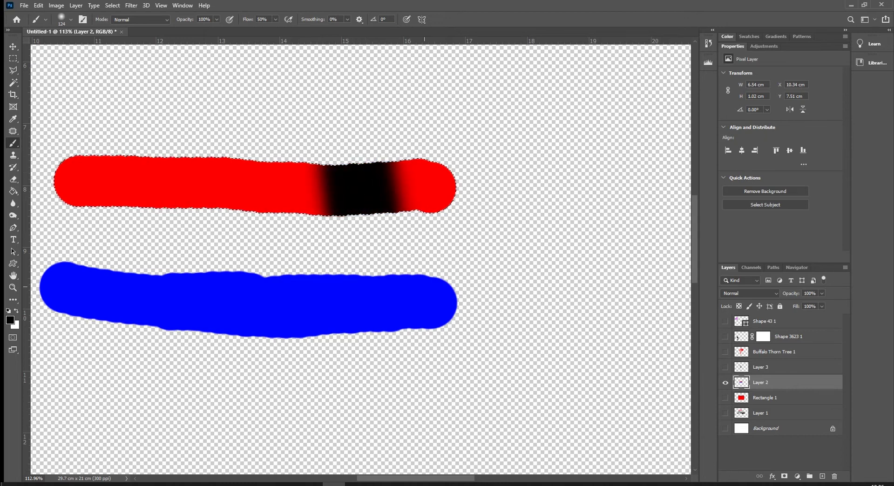
key("g")
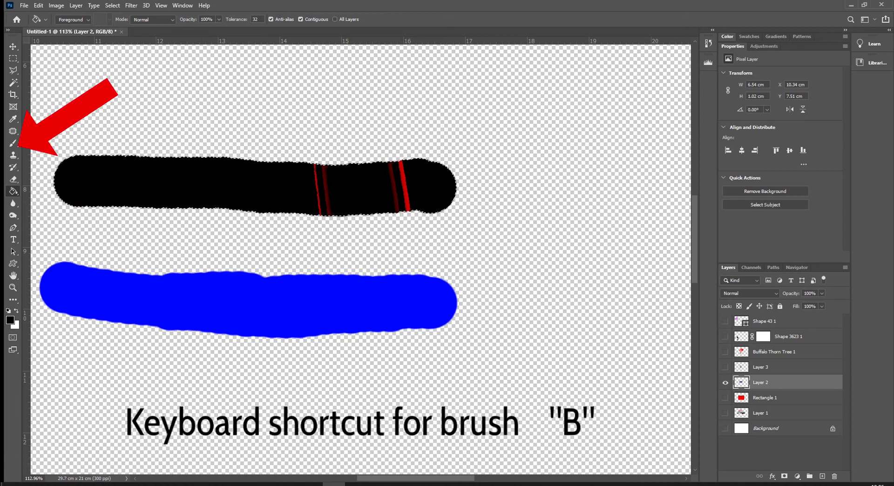
Set the foreground color to red and paint over the whole selected upper stroke with the Brush tool
key("b")
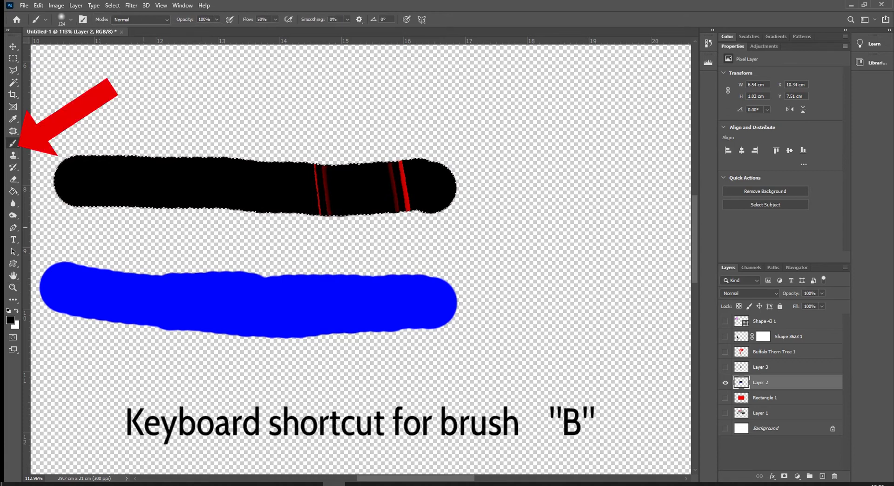
left_click(10, 319)
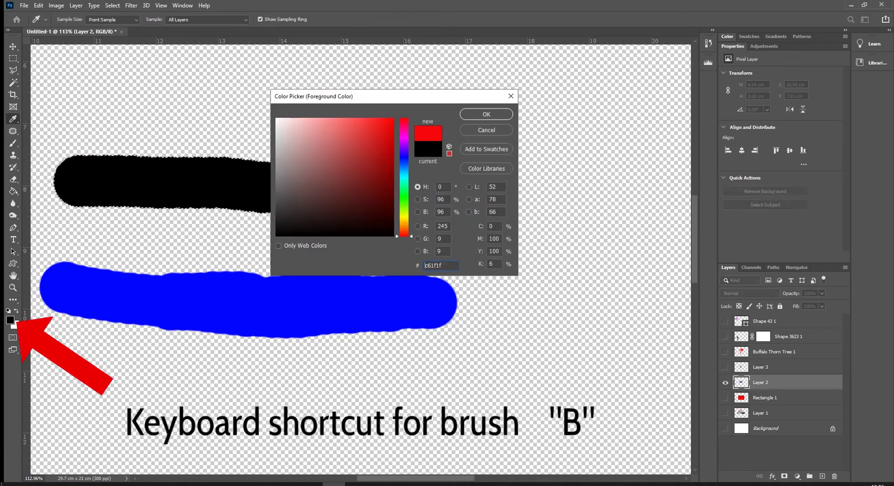
left_click_drag(390, 123, 394, 118)
left_click(486, 115)
mouse_move(431, 183)
left_mouse_down()
mouse_move(404, 190)
mouse_move(455, 156)
left_mouse_up()
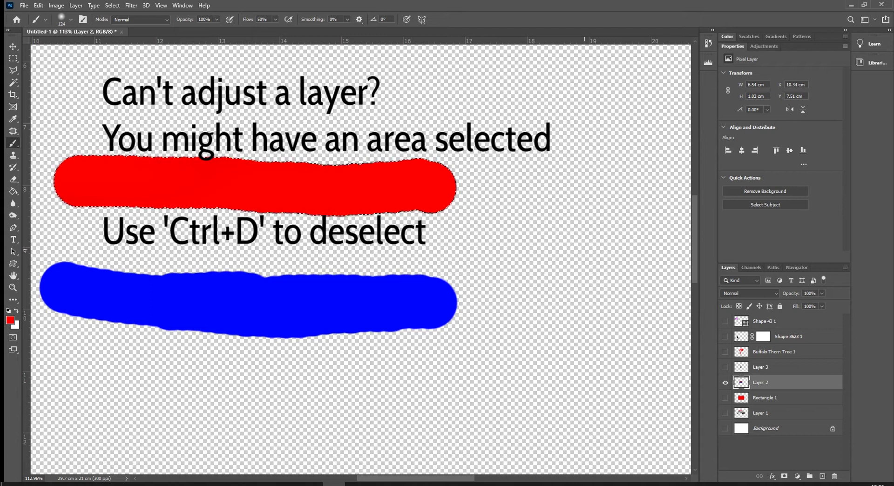
Drop the current selection, marquee the red stroke, and move it to about X 10.15 cm, Y 7.79 cm
key("ctrl+d")
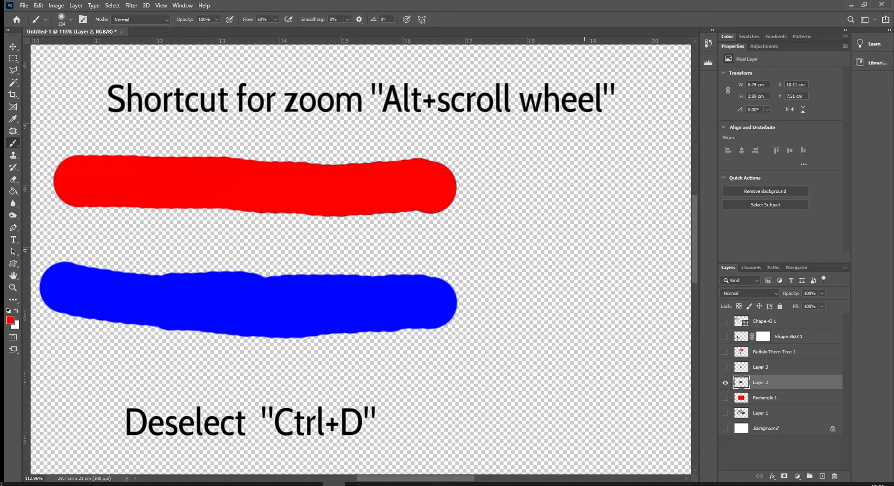
scroll(361, 258, "down", 5, "alt")
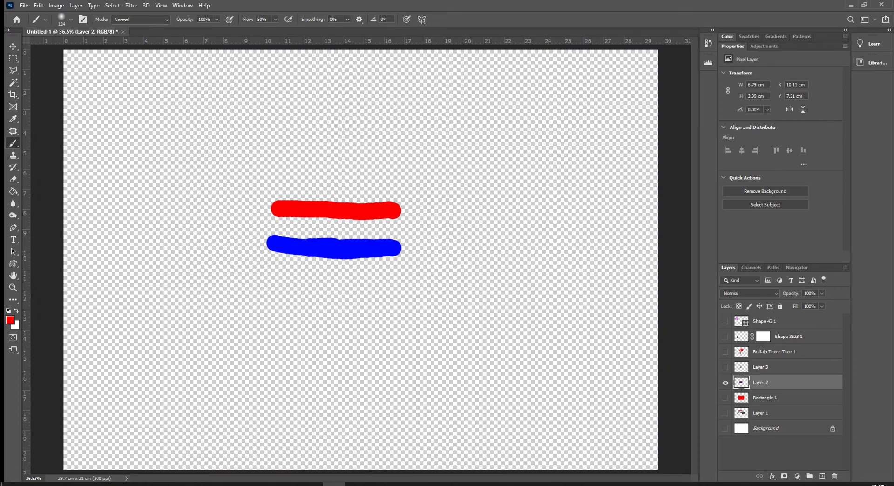
key("m")
left_click_drag(249, 227, 428, 187)
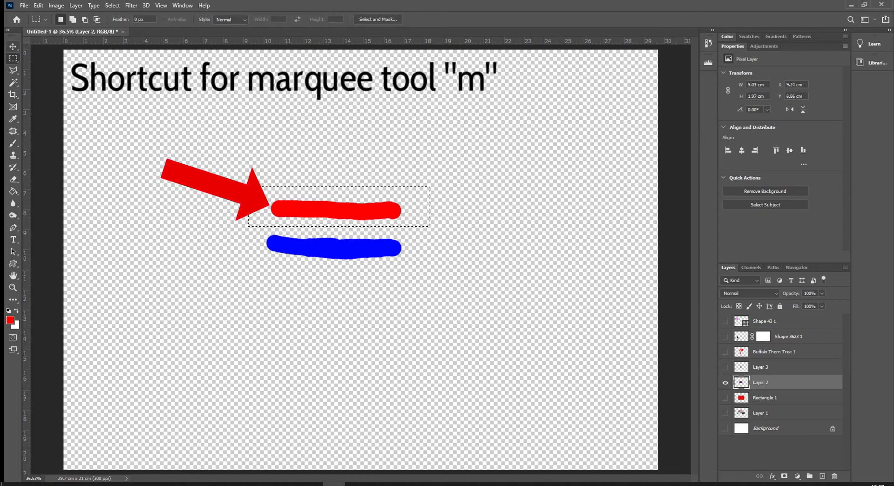
key("v")
mouse_move(333, 209)
left_mouse_down()
mouse_move(347, 179)
mouse_move(302, 316)
mouse_move(388, 180)
mouse_move(369, 174)
mouse_move(342, 191)
left_mouse_up()
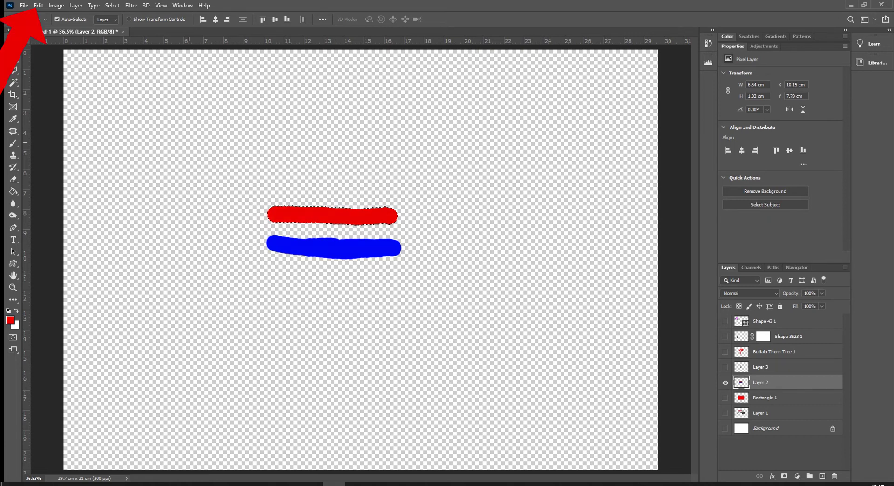
Free Transform the selected red stroke, scaling it to about 172% width and 313% height
left_click(39, 6)
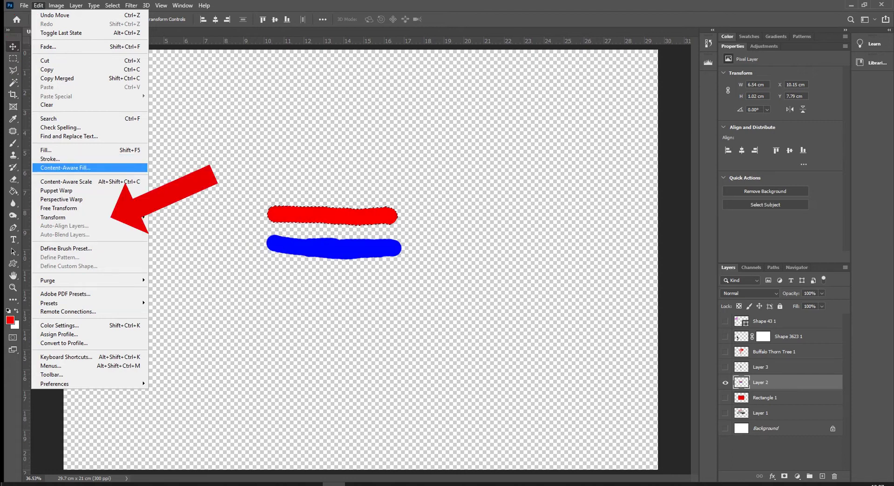
mouse_move(69, 217)
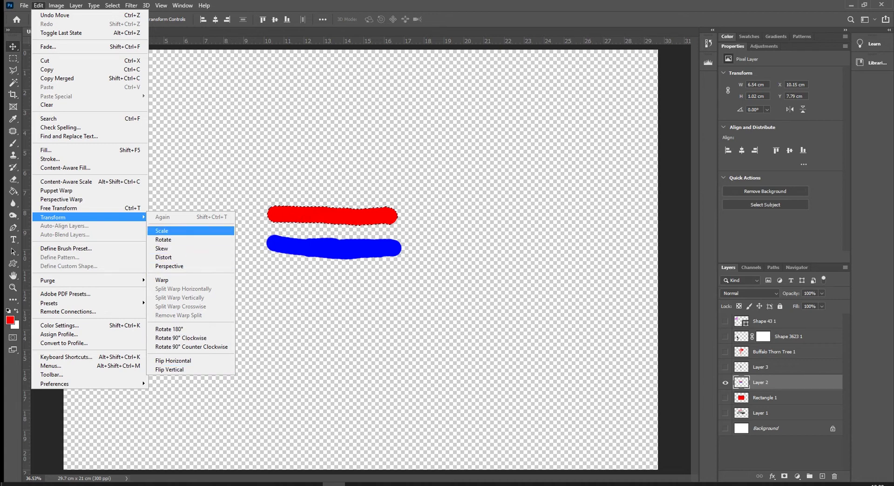
mouse_move(94, 281)
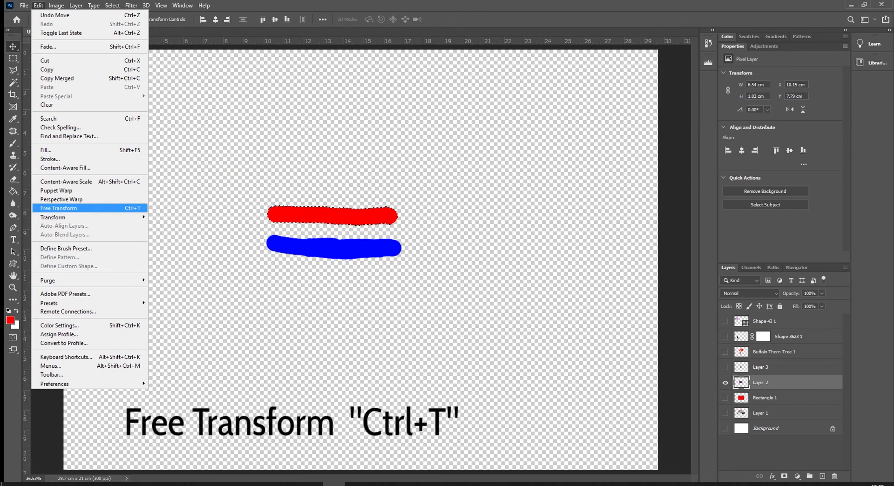
left_click(69, 208)
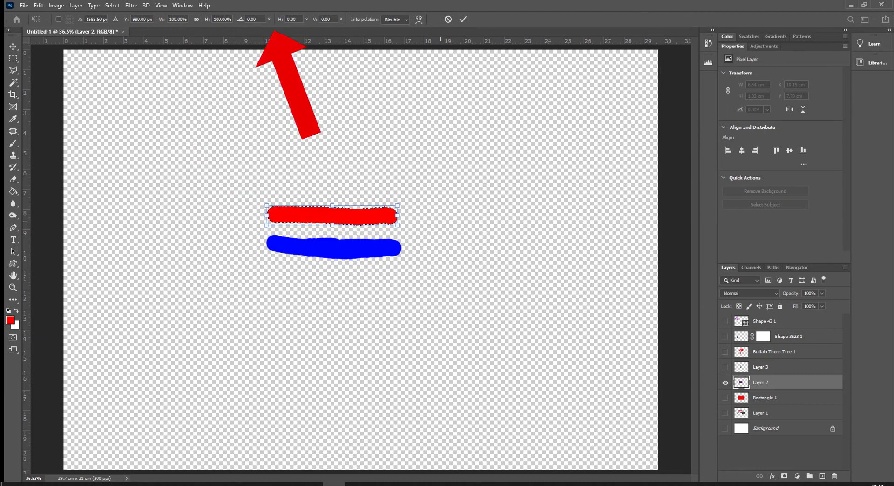
mouse_move(397, 205)
left_mouse_down()
mouse_move(443, 180)
mouse_move(515, 160)
mouse_move(556, 128)
left_mouse_up()
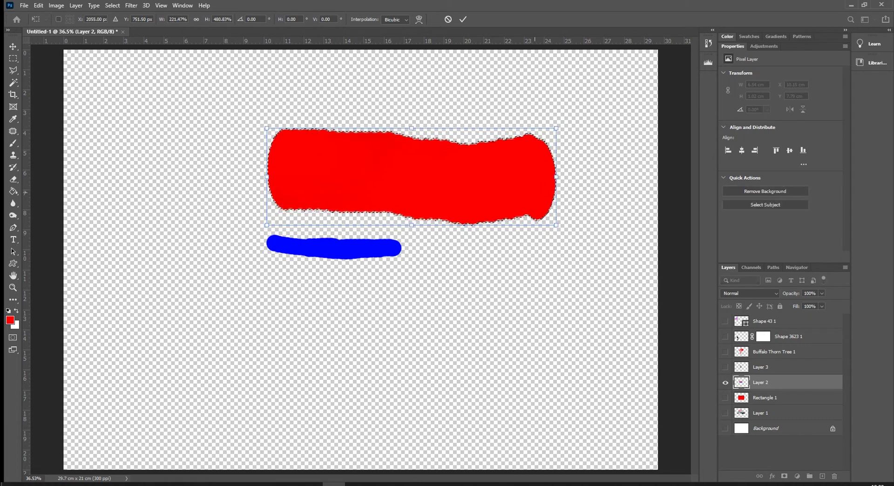
mouse_move(556, 225)
left_mouse_down()
mouse_move(475, 179)
mouse_move(487, 156)
mouse_move(491, 162)
left_mouse_up()
mouse_move(380, 163)
left_mouse_down()
mouse_move(379, 142)
mouse_move(379, 191)
left_mouse_up()
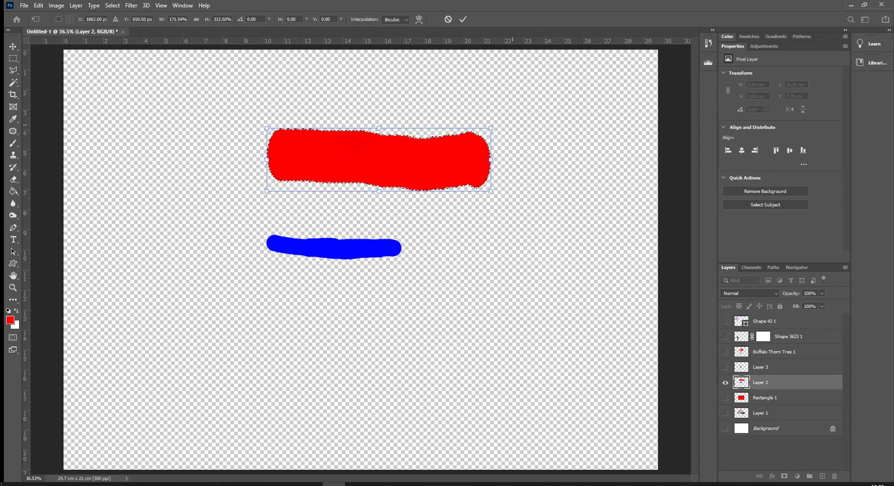
Rotate the transformed red stroke back and forth, ending at about 19.3° clockwise
mouse_move(495, 98)
left_mouse_down()
mouse_move(513, 154)
mouse_move(500, 102)
left_mouse_up()
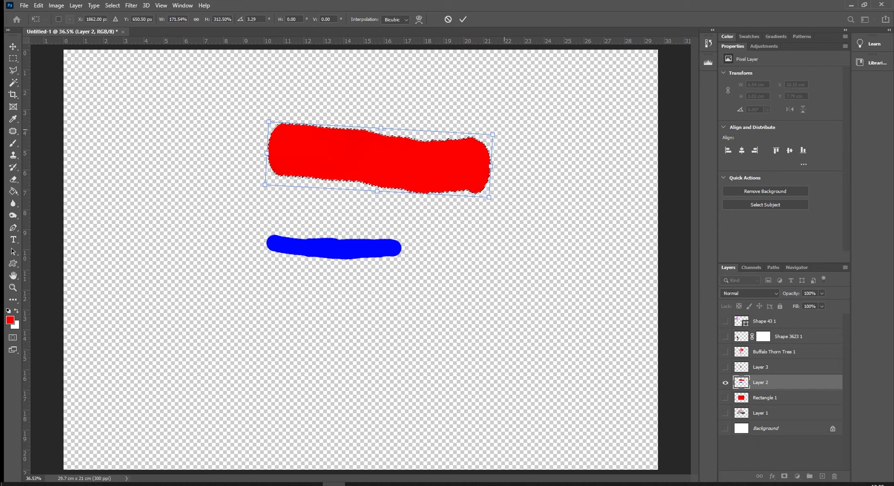
mouse_move(505, 114)
left_mouse_down()
mouse_move(512, 169)
mouse_move(508, 100)
left_mouse_up()
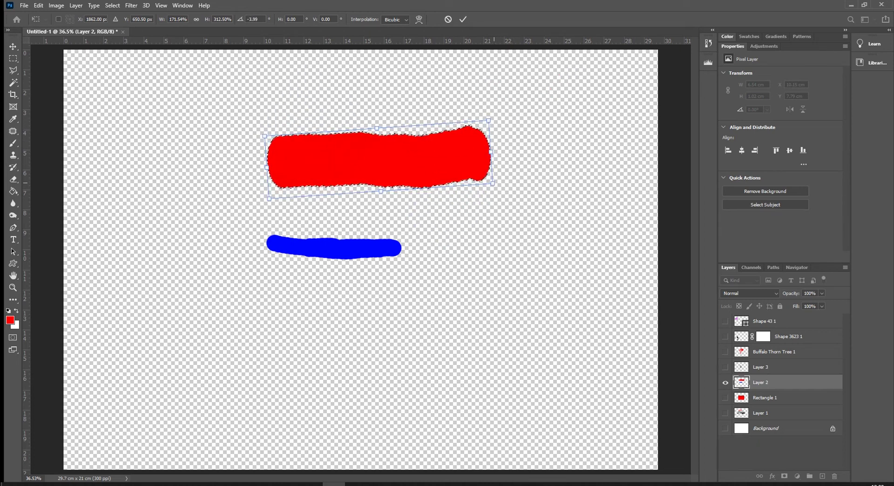
left_click_drag(510, 133, 512, 186)
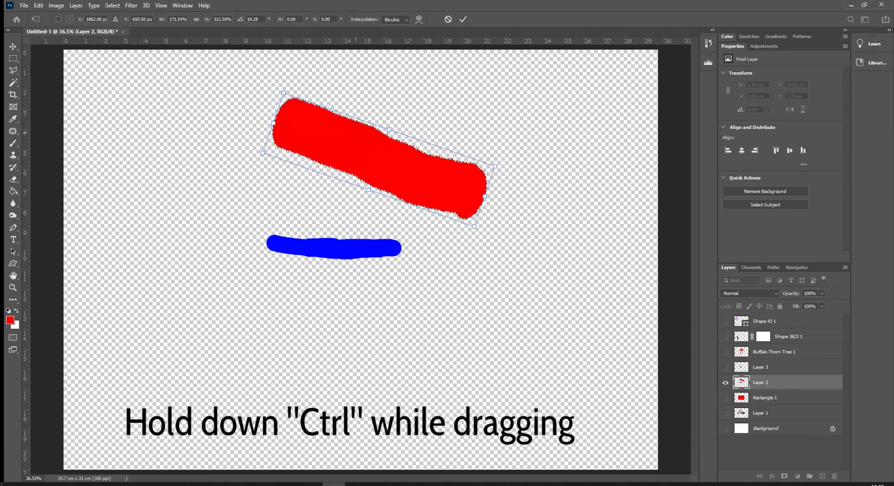
Distort the red stroke by pulling its corners individually into a narrow left end and wide right end, and cancel the transform
mouse_move(284, 93)
left_mouse_down()
mouse_move(294, 95)
mouse_move(268, 109)
left_mouse_up()
left_click_drag(263, 153, 255, 136)
mouse_move(474, 227)
left_mouse_down()
mouse_move(457, 246)
mouse_move(460, 262)
left_mouse_up()
left_click_drag(495, 166, 511, 181)
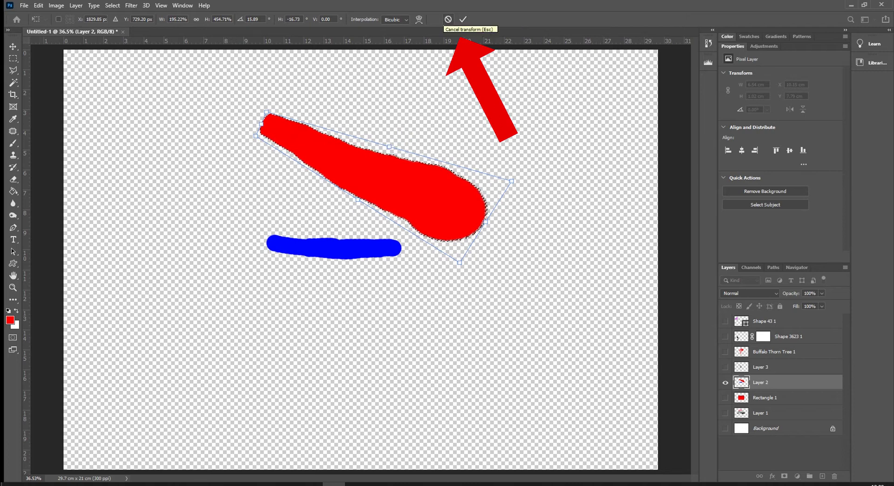
key("Escape")
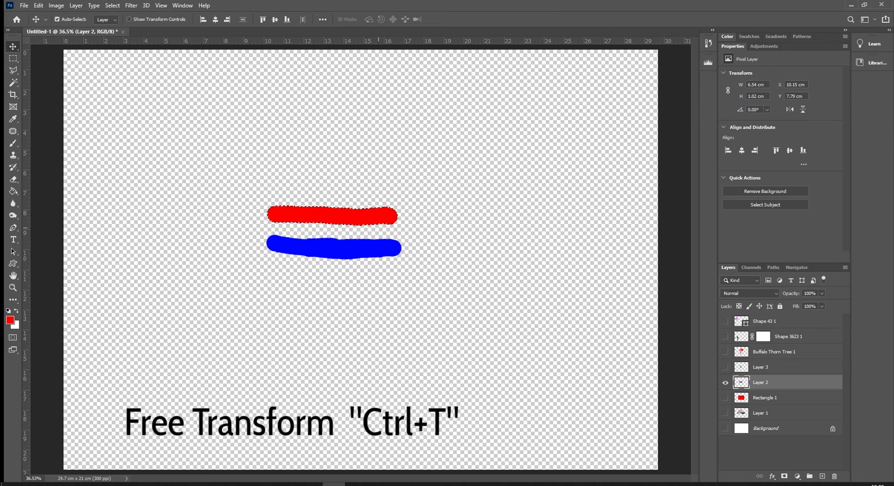
Try a non-proportional Free Transform of the red stroke to about 190% width and 599% height, and cancel it
key("ctrl+t")
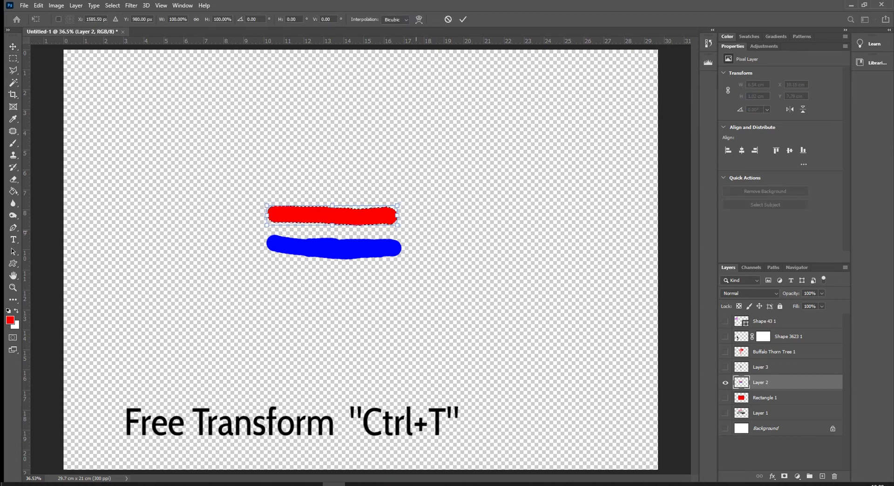
mouse_move(397, 206)
left_mouse_down()
mouse_move(585, 137)
mouse_move(545, 88)
mouse_move(552, 205)
mouse_move(547, 109)
mouse_move(328, 104)
mouse_move(515, 103)
left_mouse_up()
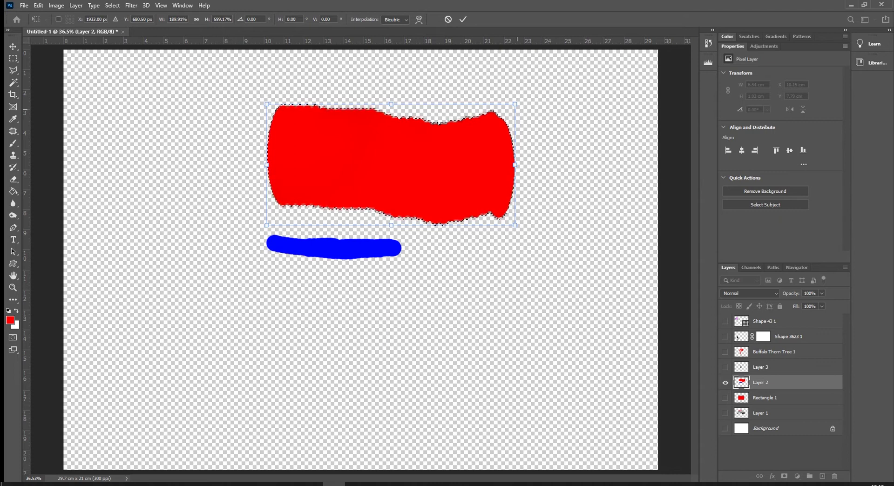
key("Escape")
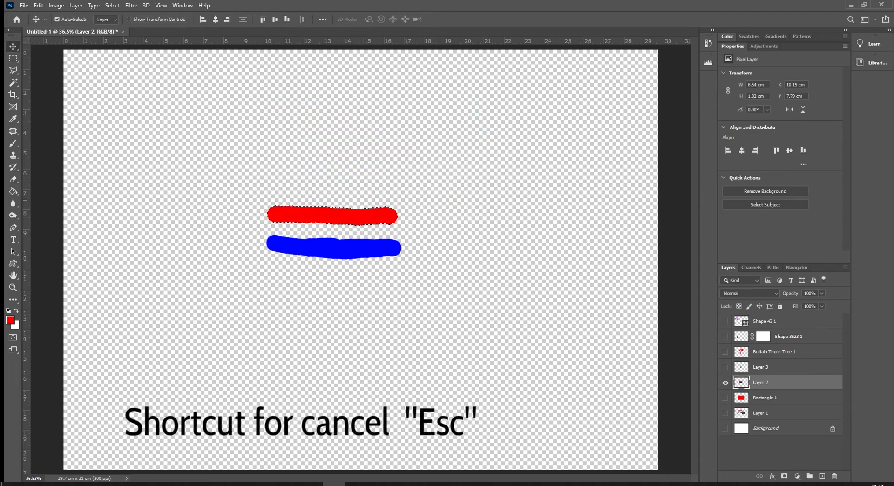
Link width and height in Free Transform, scale the red stroke proportionally to about 381%, and cancel the transform
key("ctrl+t")
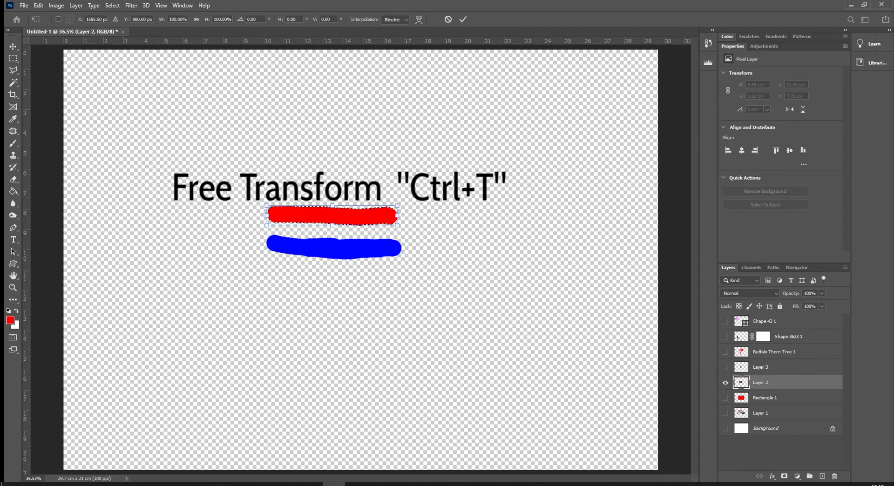
left_click(197, 20)
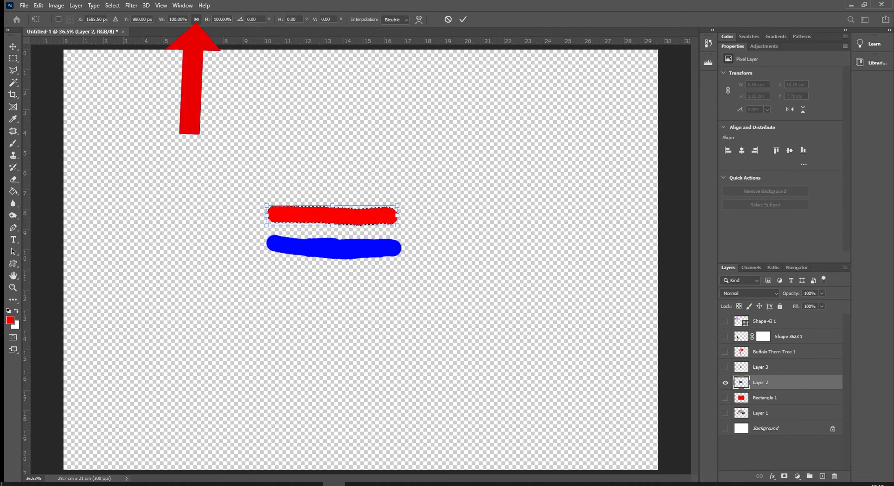
left_click_drag(397, 205, 604, 173)
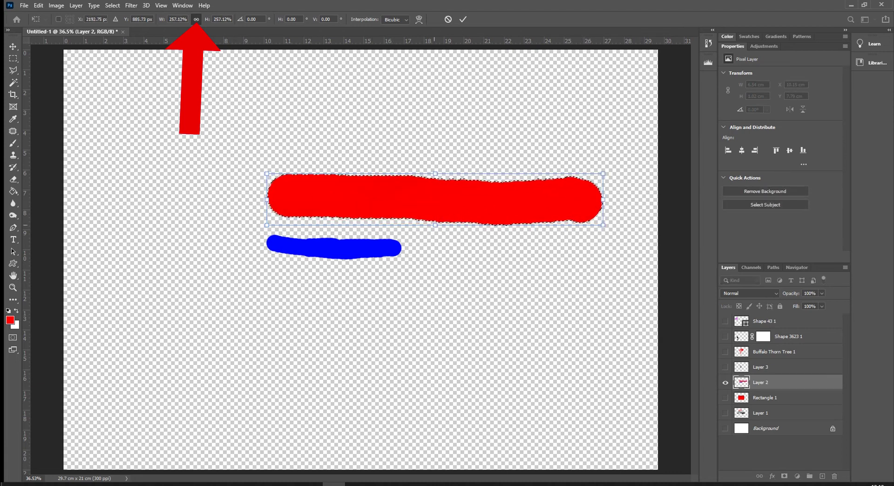
left_click_drag(267, 173, 104, 148)
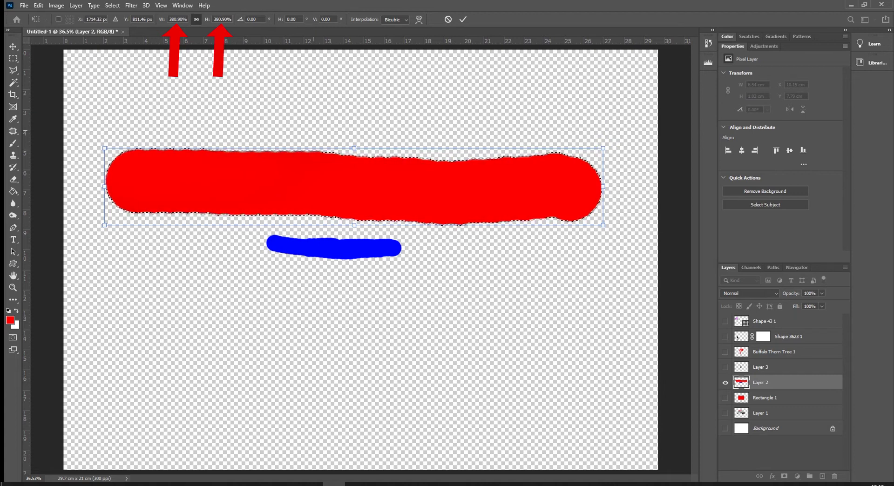
key("Escape")
Distort the red stroke's right-hand corners outward into a wide end, then rotate the shape about 90° counterclockwise so that end points up
key("ctrl+t")
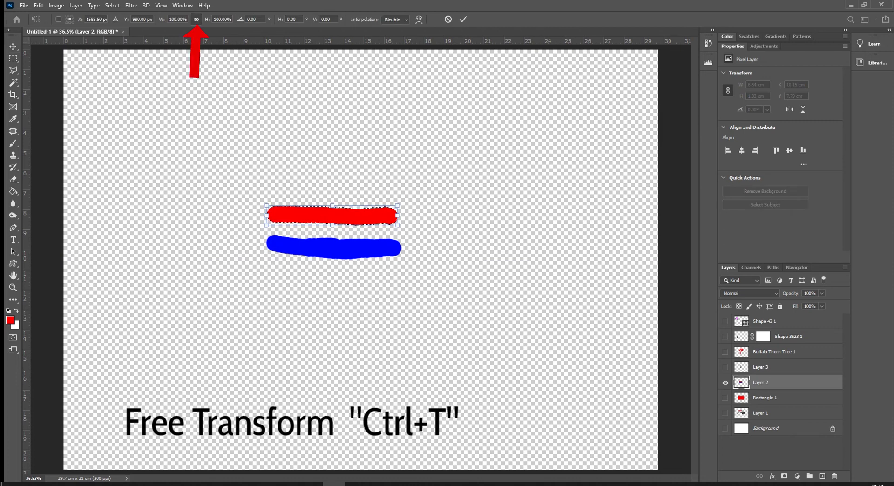
mouse_move(398, 215)
left_mouse_down()
mouse_move(433, 247)
mouse_move(540, 302)
mouse_move(573, 298)
mouse_move(423, 215)
mouse_move(491, 263)
mouse_move(544, 270)
mouse_move(403, 182)
mouse_move(407, 195)
mouse_move(548, 285)
mouse_move(452, 229)
mouse_move(440, 231)
mouse_move(450, 150)
left_mouse_up()
left_click_drag(439, 232, 495, 283)
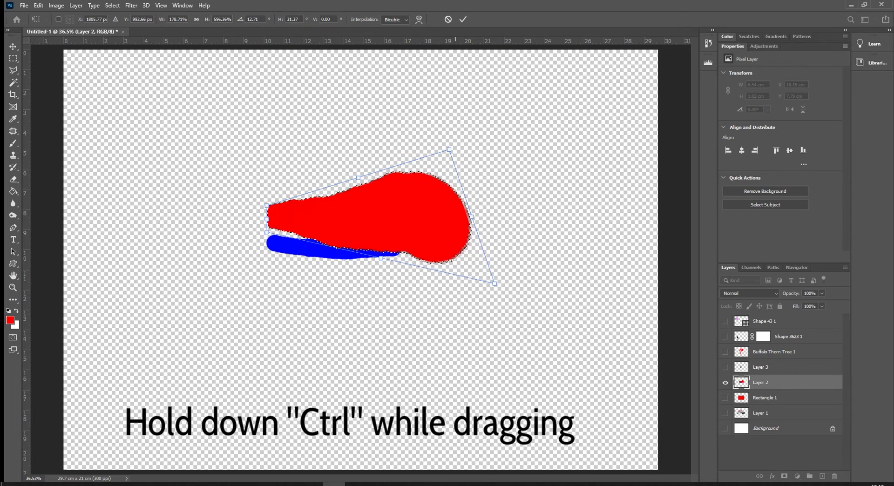
left_click(461, 19)
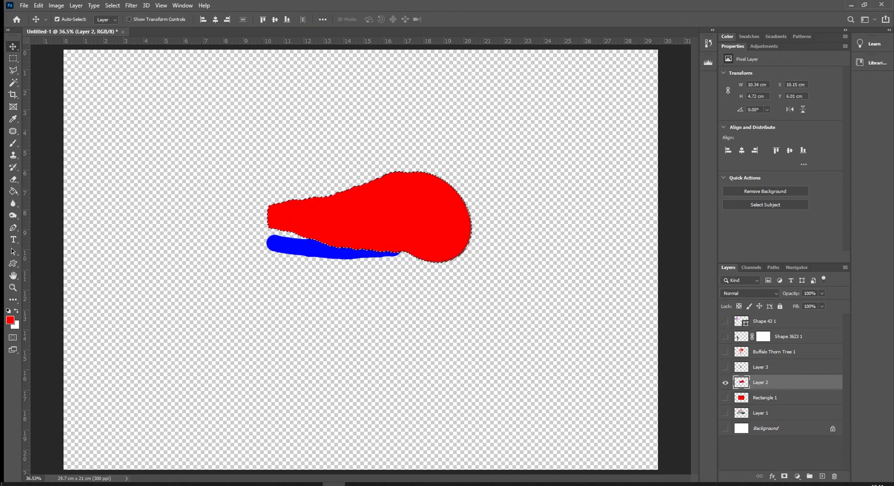
key("ctrl+t")
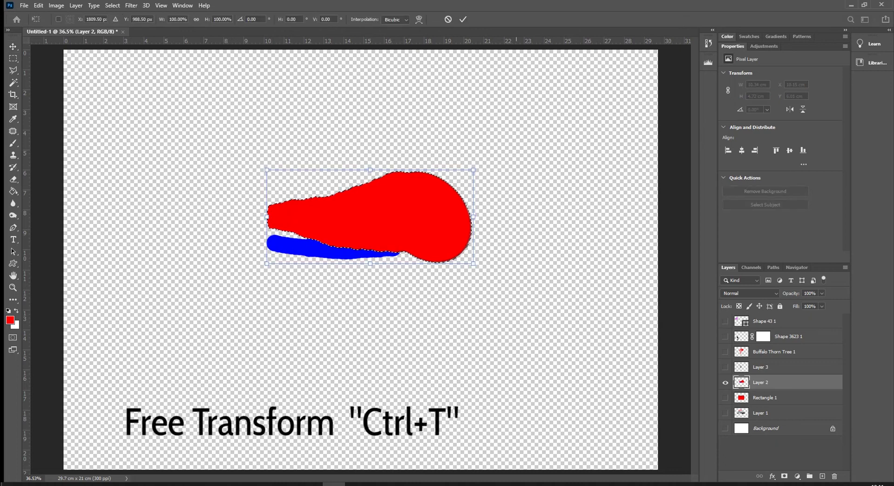
mouse_move(487, 170)
left_mouse_down()
mouse_move(388, 126)
mouse_move(340, 130)
left_mouse_up()
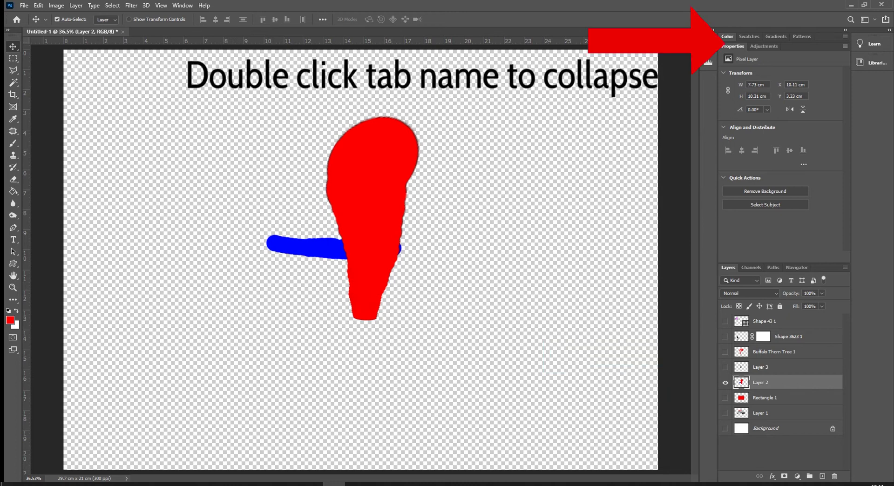
Collapse the Properties panel, and step the layer selection from Background up to Layer 3
double_click(733, 46)
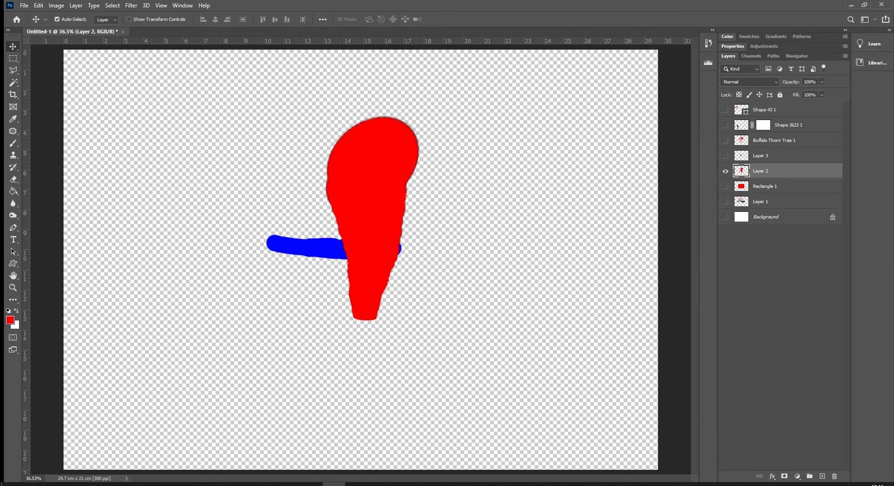
left_click(766, 217)
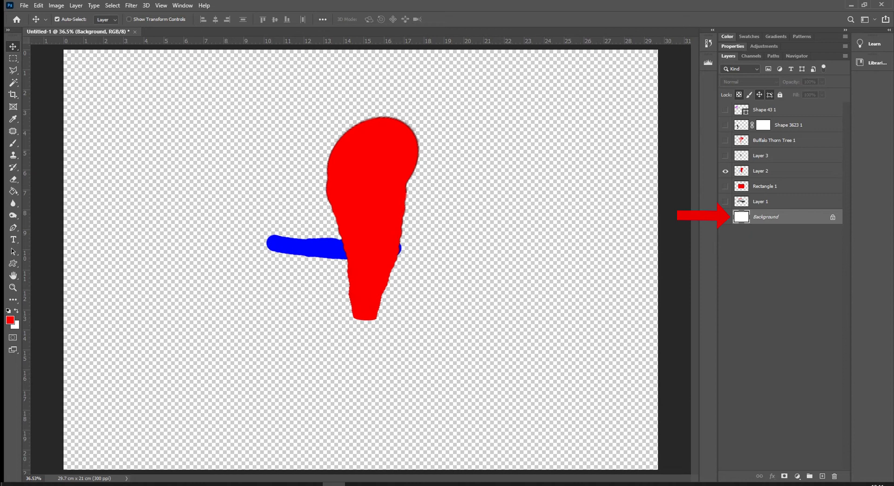
key("alt+bracketright")
key("alt+bracketright")
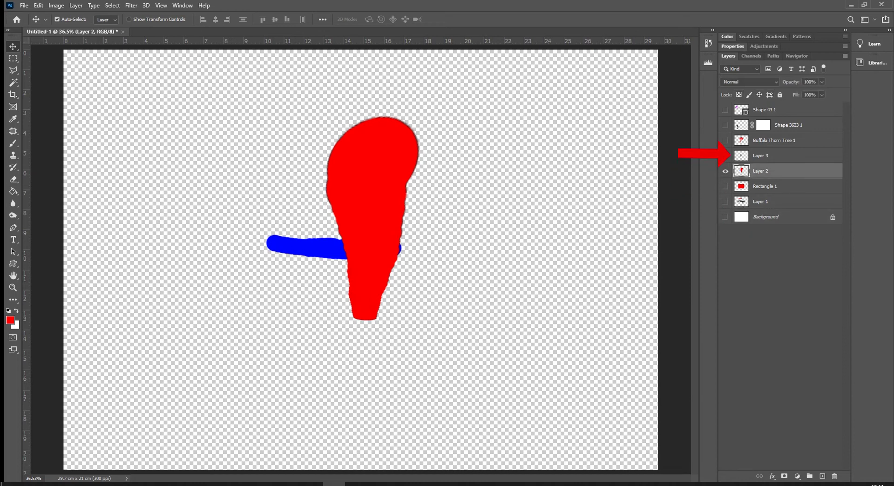
key("alt+bracketright")
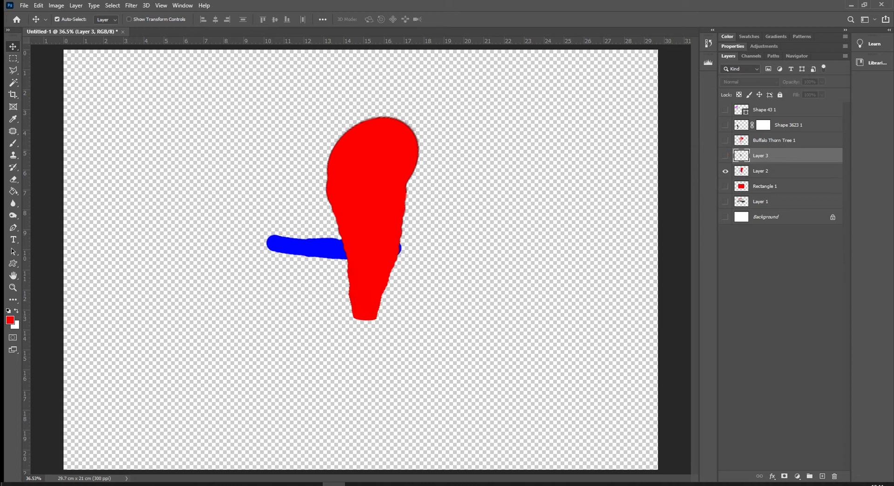
Rename the Shape 3623 1 layer as silhouette
double_click(789, 125)
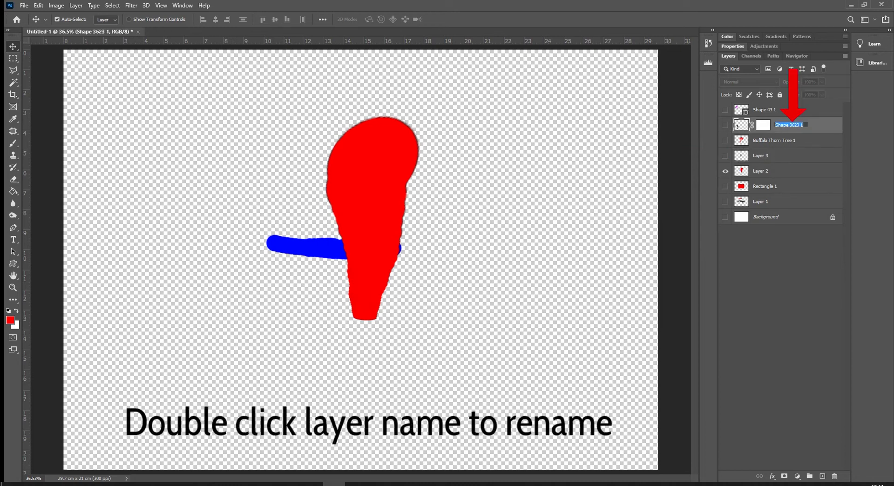
type("silhouette")
key("Return")
Show and hide the Shape 43 1 layer to check its content, and rename it as flower
left_click(725, 110)
left_click(726, 110)
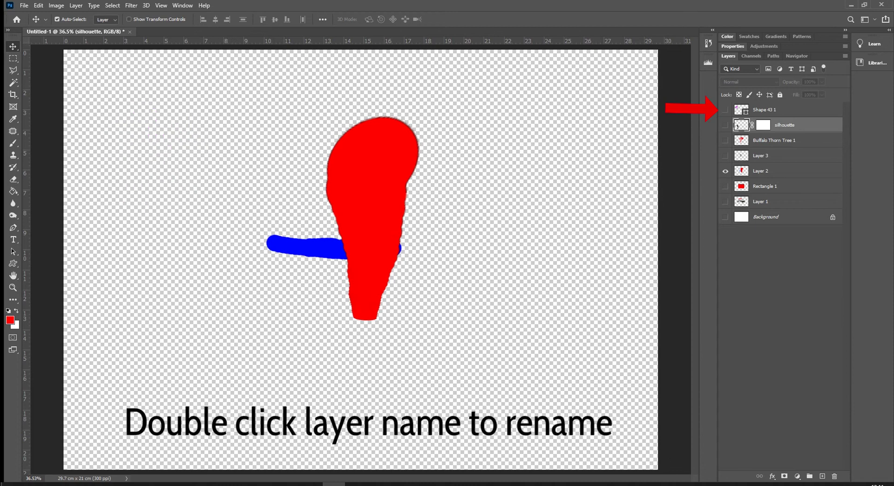
double_click(764, 109)
type("Flower")
key("Return")
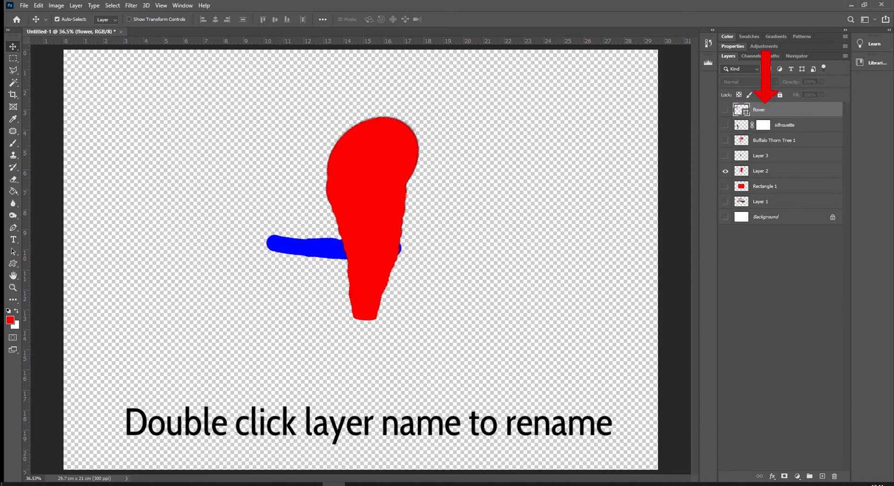
Rename the Buffalo Thorn Tree 1 layer as tree and Layer 3 as N
double_click(775, 140)
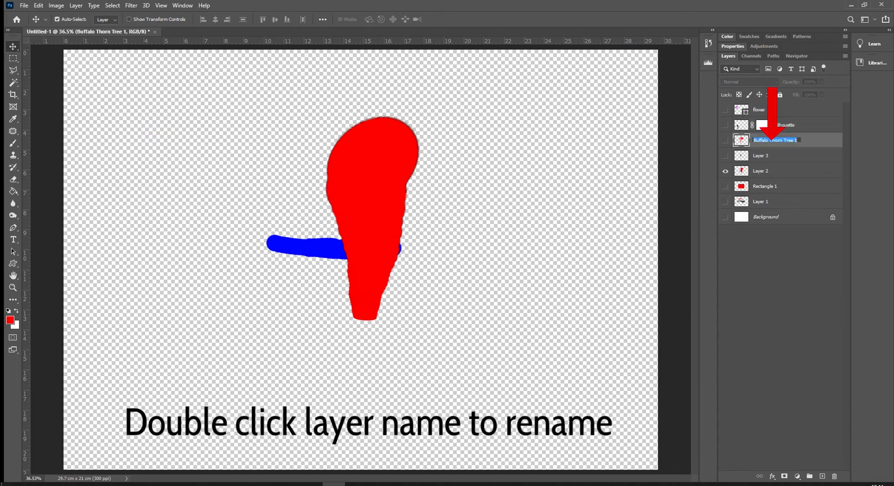
type("tree")
key("Return")
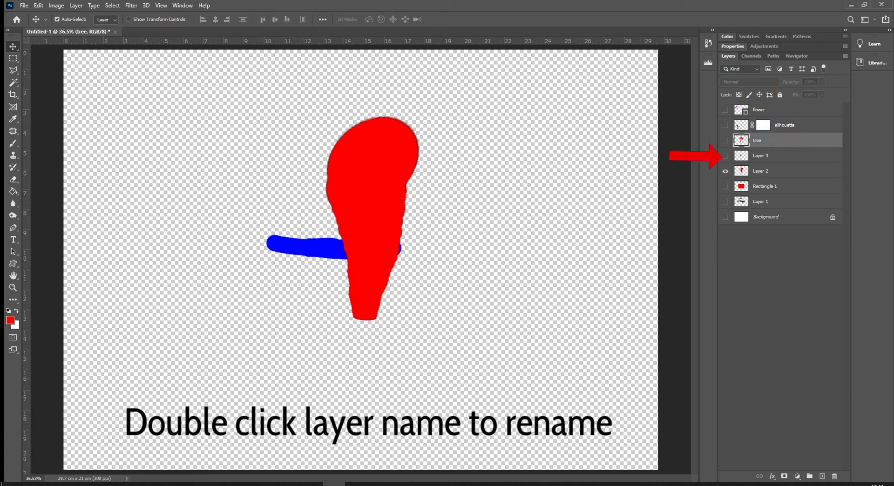
double_click(762, 156)
type("N")
key("Return")
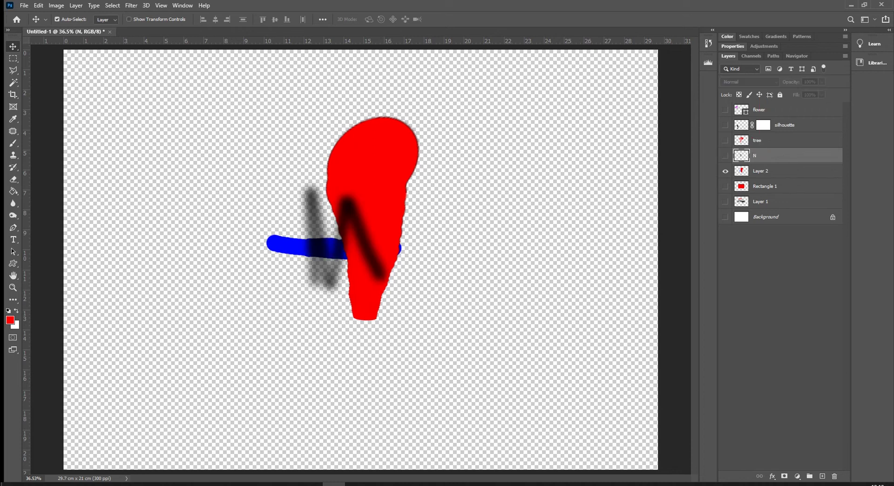
Show and hide Layer 1 to check its content, and delete the layer
left_click(761, 171)
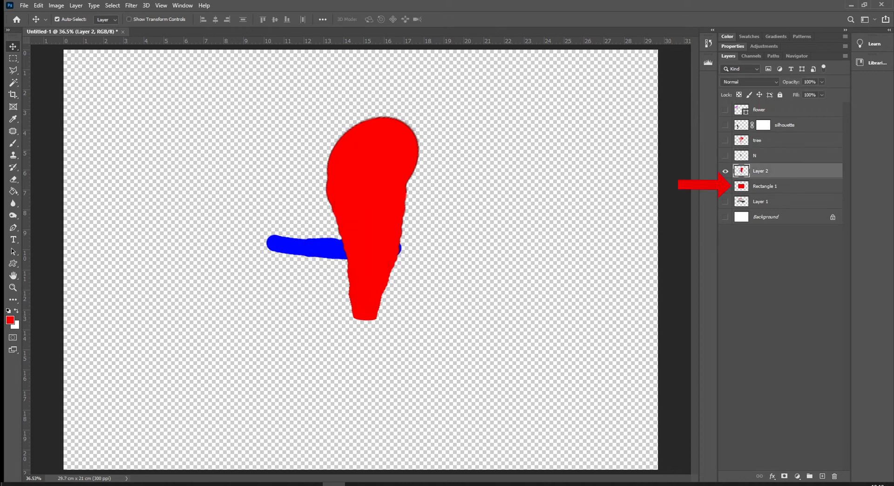
left_click(761, 202)
left_click(726, 202)
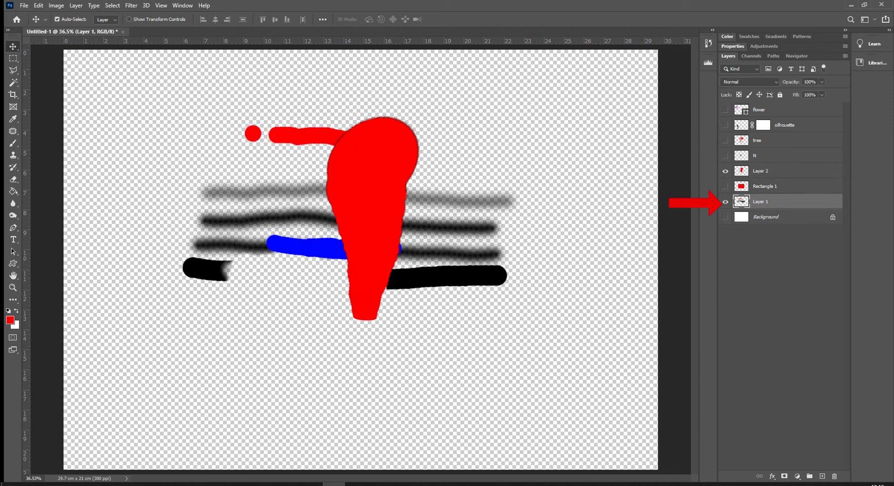
left_click(726, 202)
mouse_move(761, 202)
left_mouse_down()
mouse_move(787, 446)
mouse_move(796, 475)
mouse_move(834, 476)
left_mouse_up()
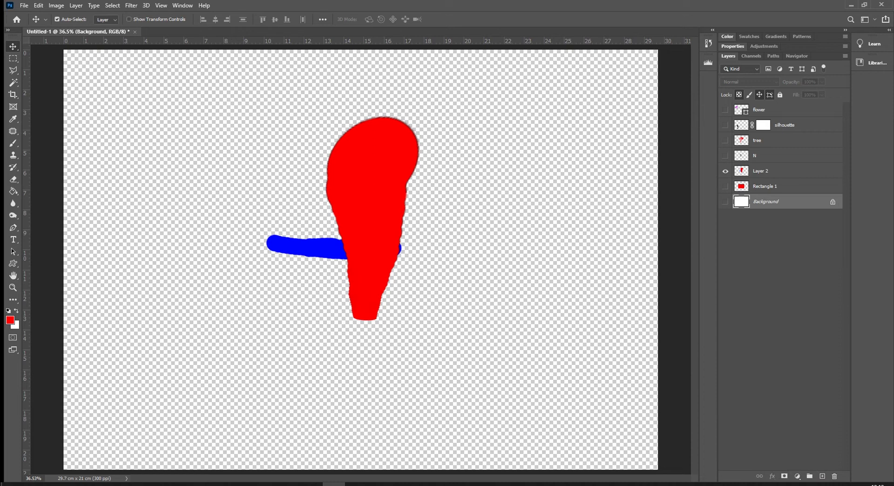
Create a new layer group directly above the tree layer and name it stuff for later
left_click(773, 110)
left_click(773, 124)
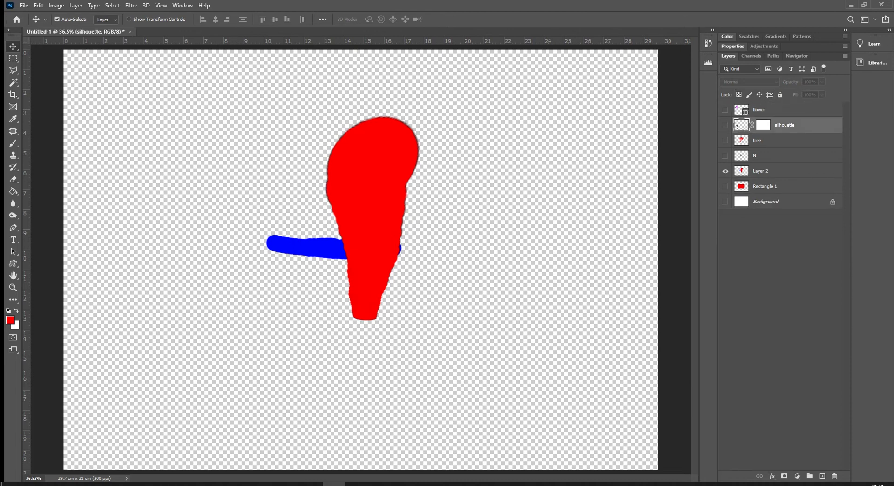
left_click(773, 140)
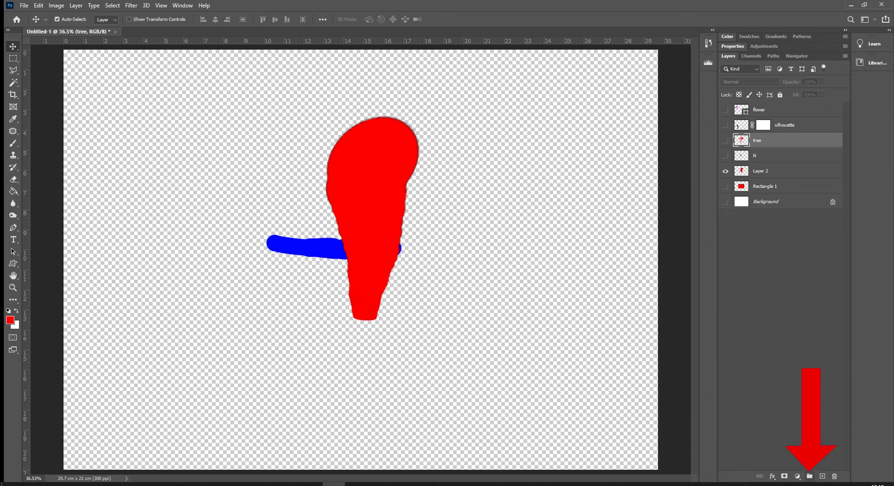
left_click(810, 476)
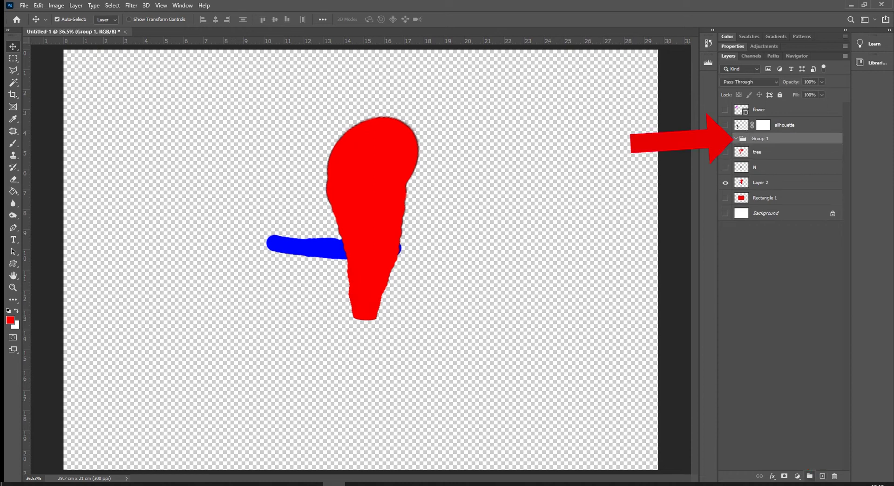
double_click(761, 139)
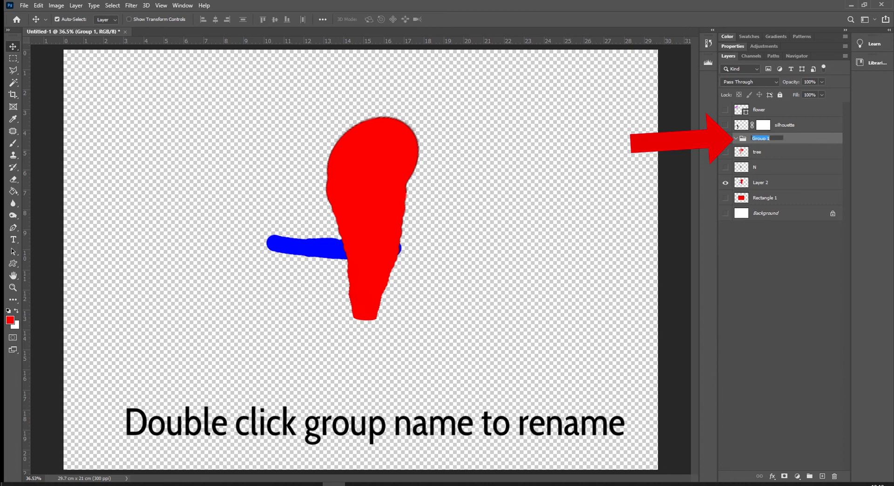
type("stuff for later")
key("Return")
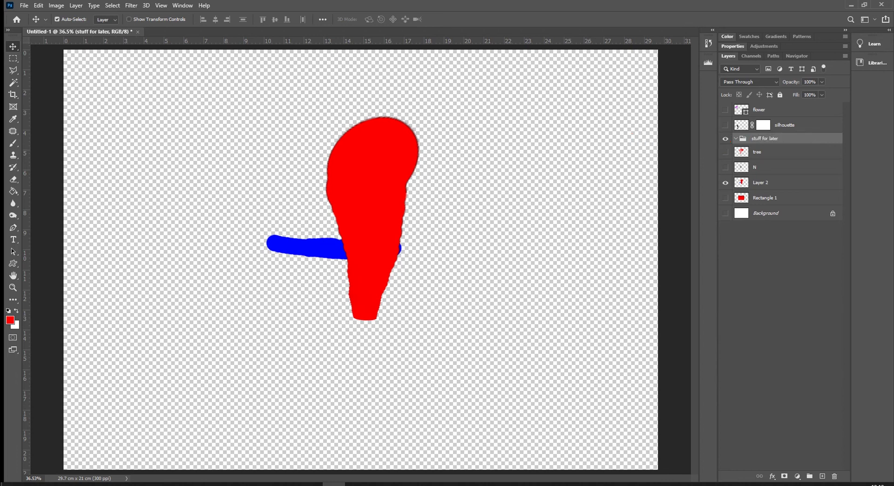
Select the flower, silhouette and tree layers together and move them into the stuff for later group
left_click(773, 110)
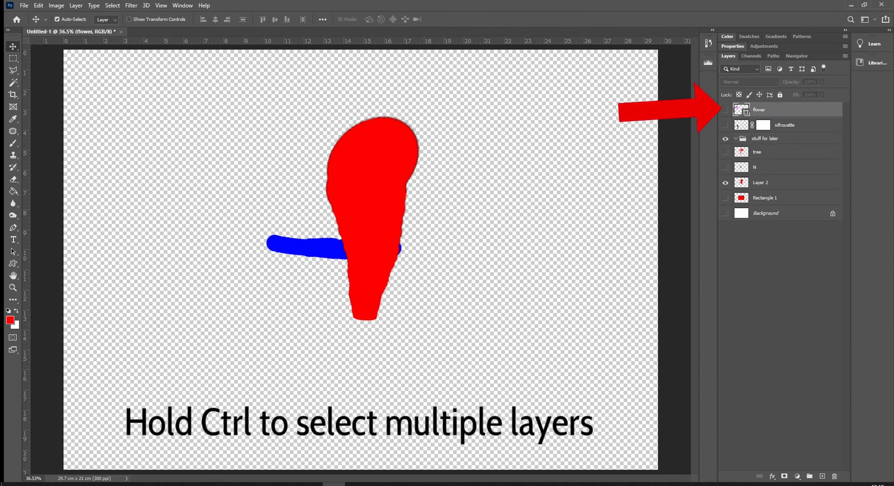
left_click(785, 125, "ctrl")
left_click(773, 152, "ctrl")
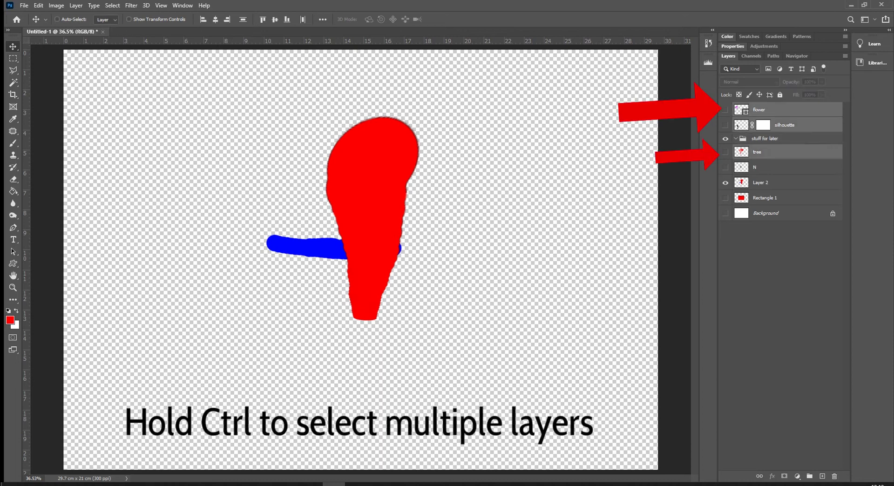
left_click_drag(774, 151, 765, 138)
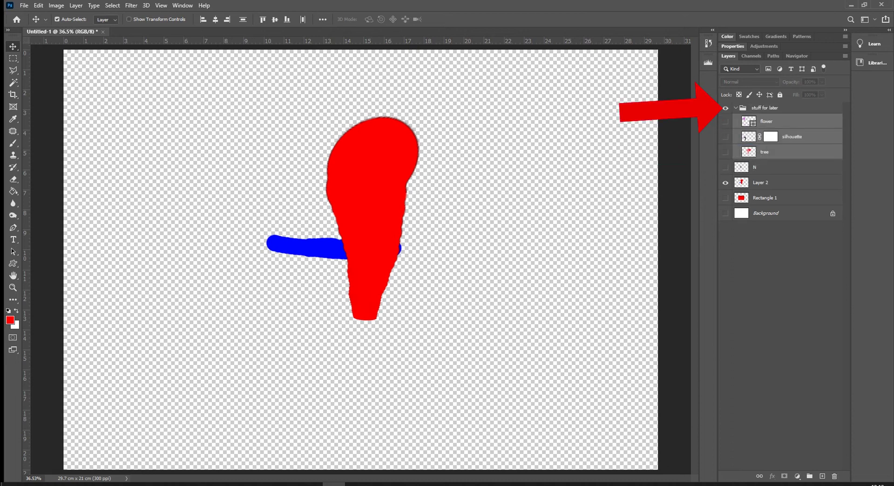
Move the stuff for later group between Rectangle 1 and Background, and expand it with its three layers shown
left_click(736, 108)
left_click_drag(764, 108, 726, 199)
left_click(736, 154)
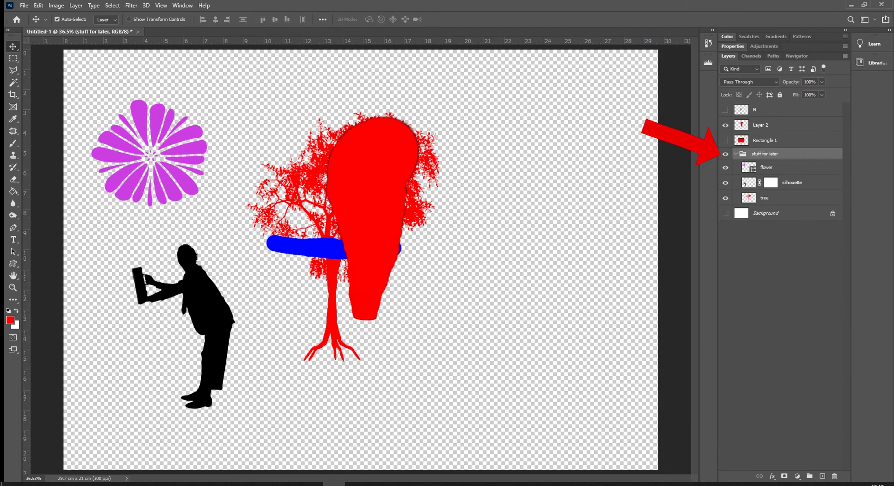
Hide and collapse the stuff for later group, toggling its visibility once more and leaving it hidden
left_click(725, 154)
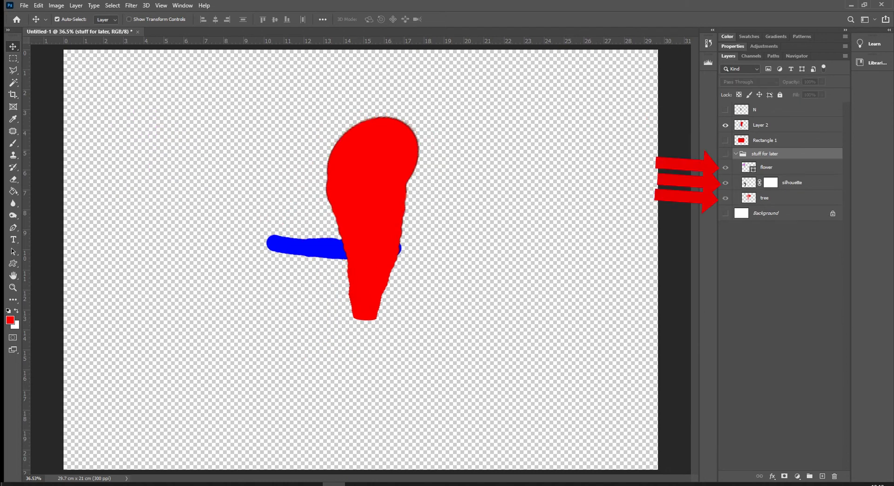
left_click(736, 154)
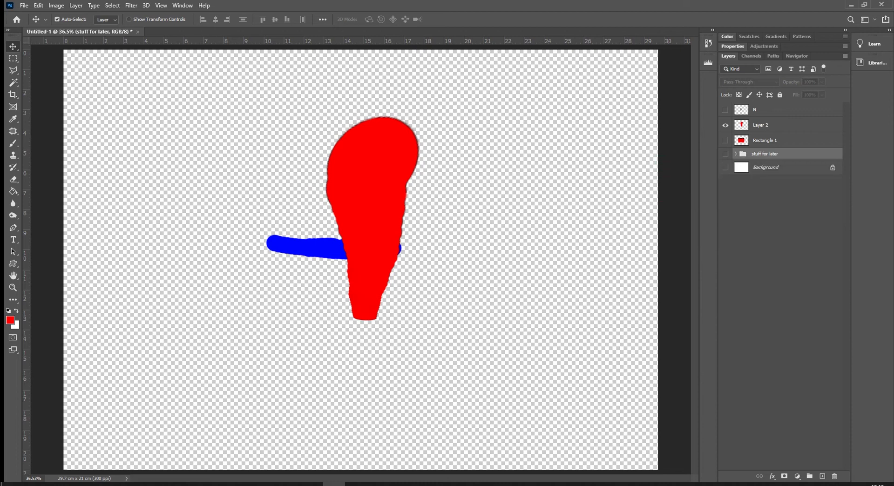
left_click(726, 153)
left_click(726, 154)
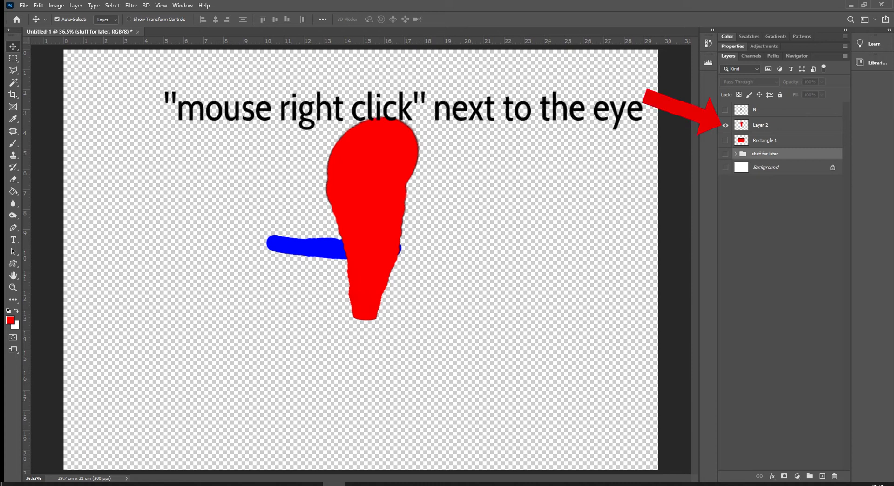
Assign the green color label to Layer 2, and deselect all layers
right_click(726, 125)
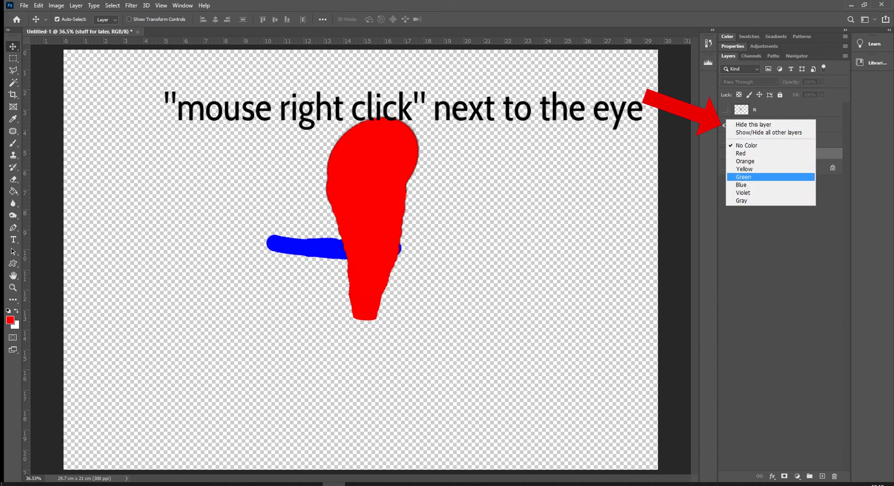
left_click(745, 185)
left_click(777, 219)
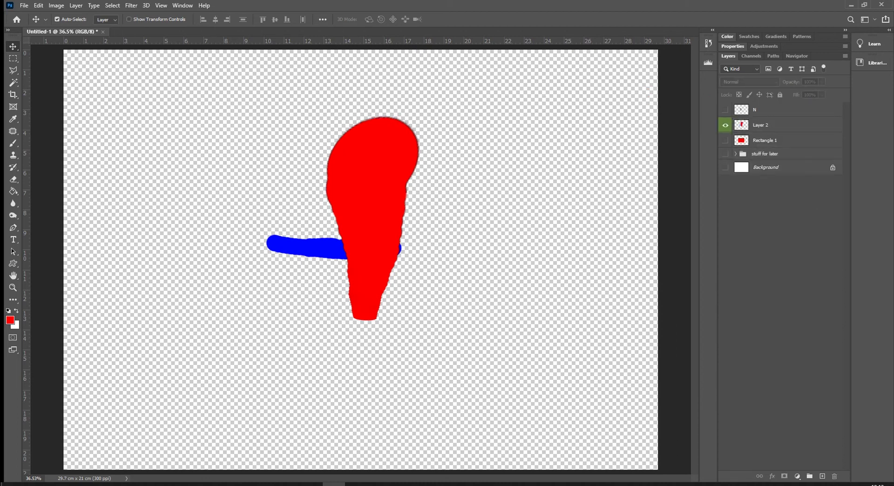
Expand the stuff for later group and assign the red color label to its silhouette layer
left_click(735, 153)
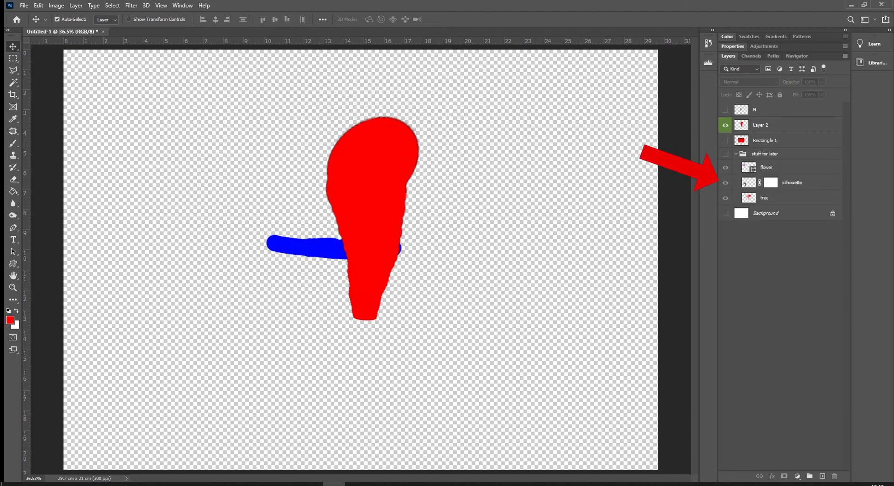
right_click(725, 182)
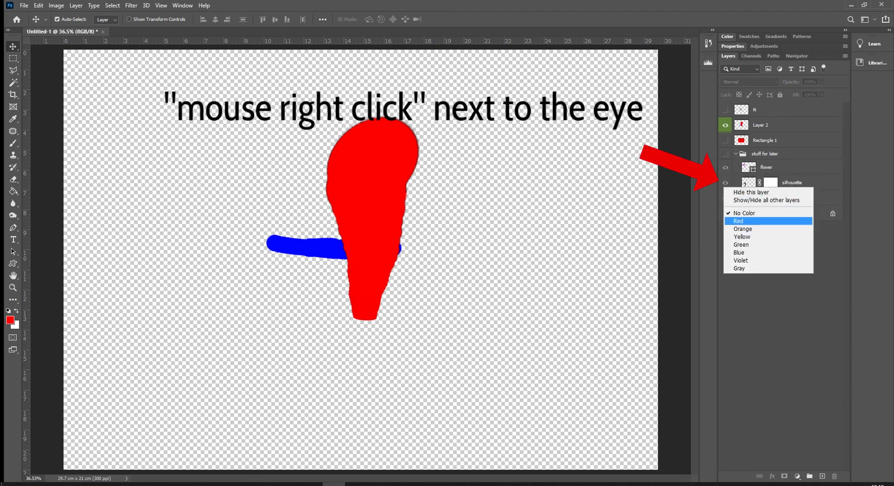
left_click(741, 222)
left_click(773, 275)
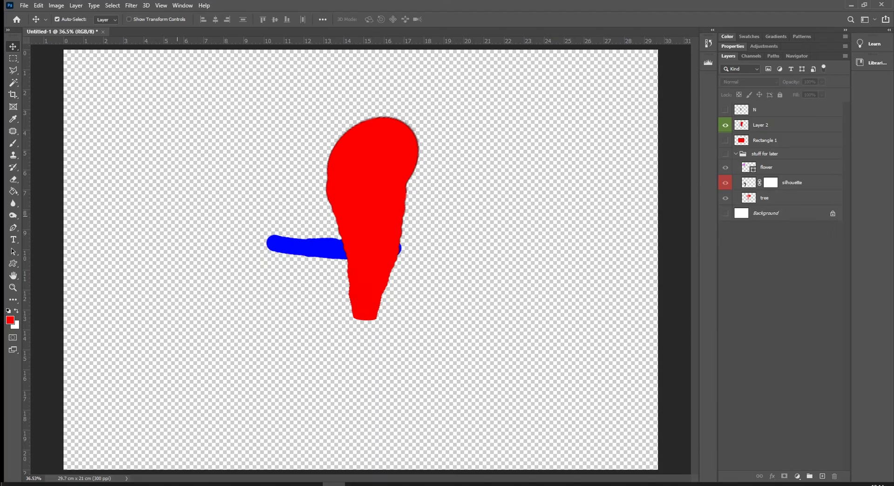
Draw a rectangular marquee selection about 6 by 4 cm in the empty upper-left area of the canvas
key("m")
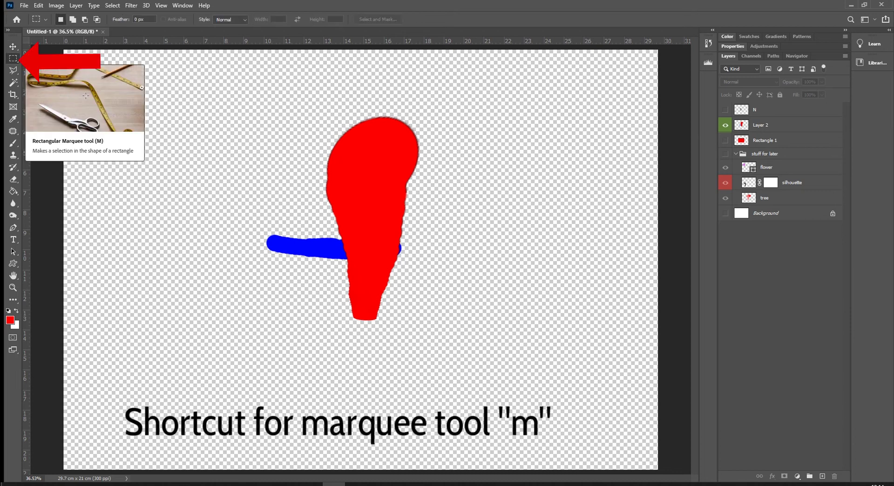
left_click_drag(131, 100, 254, 187)
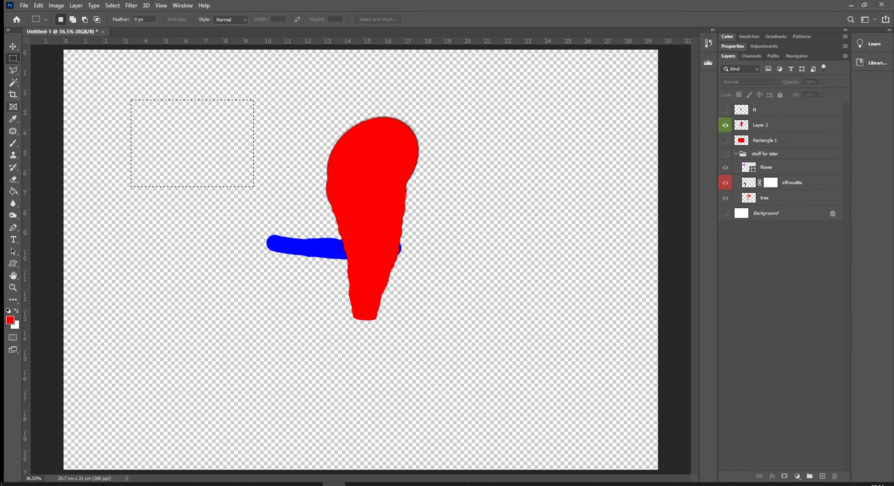
Activate the Brush, Eraser and Paint Bucket tools one after another
key("b")
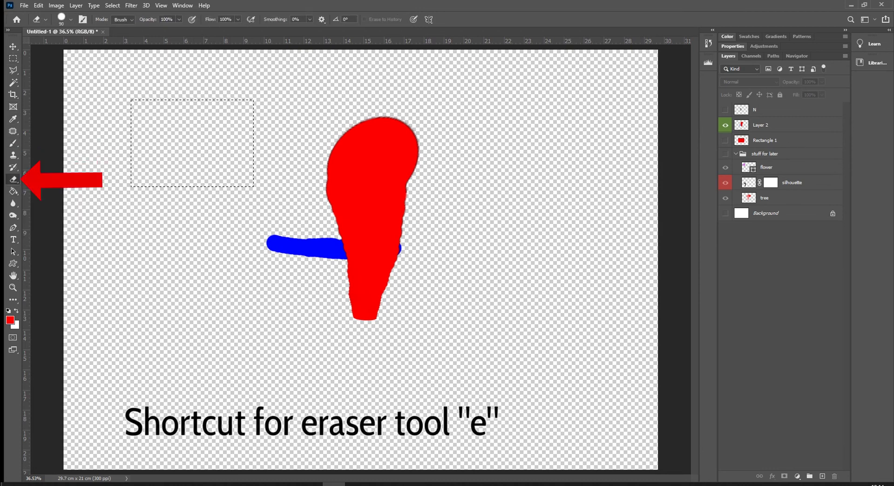
key("e")
key("g")
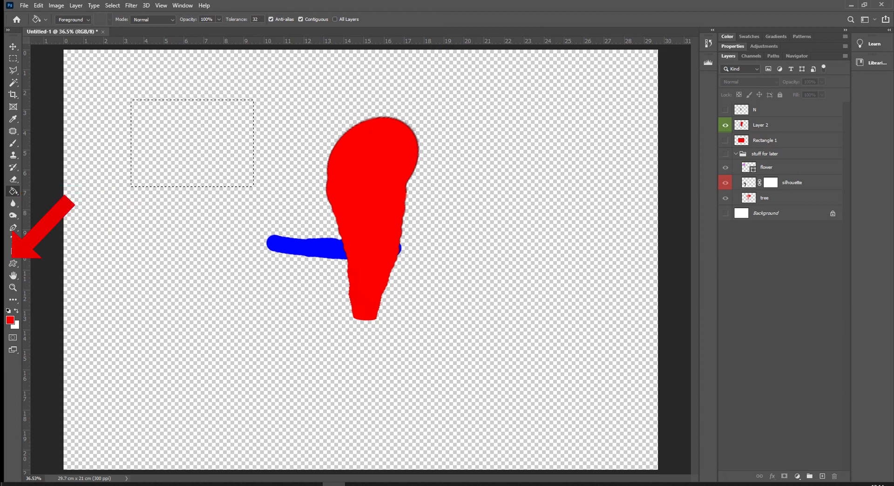
Change the active shape tool from Custom Shape to Rectangle, and activate the Zoom tool
right_click(13, 264)
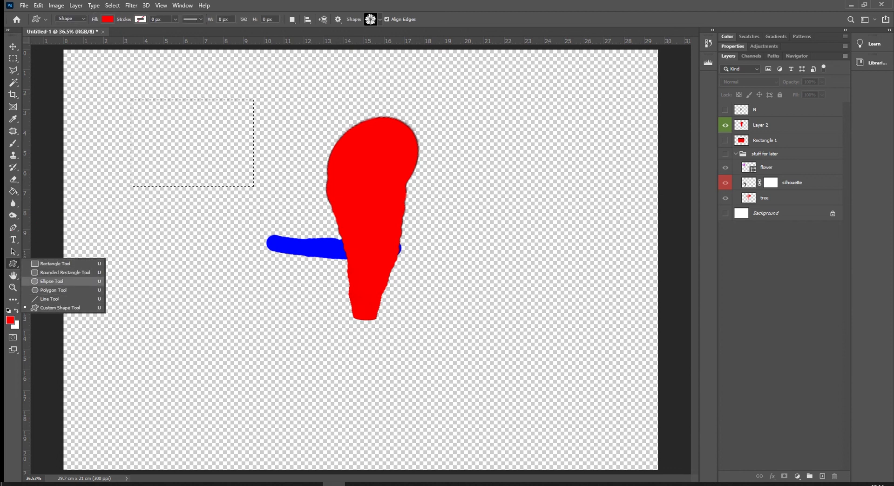
left_click(55, 264)
left_click(13, 287)
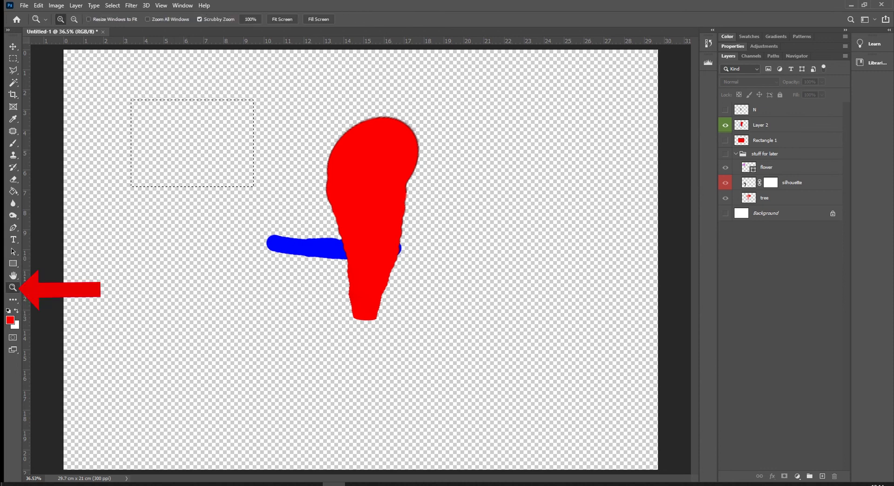